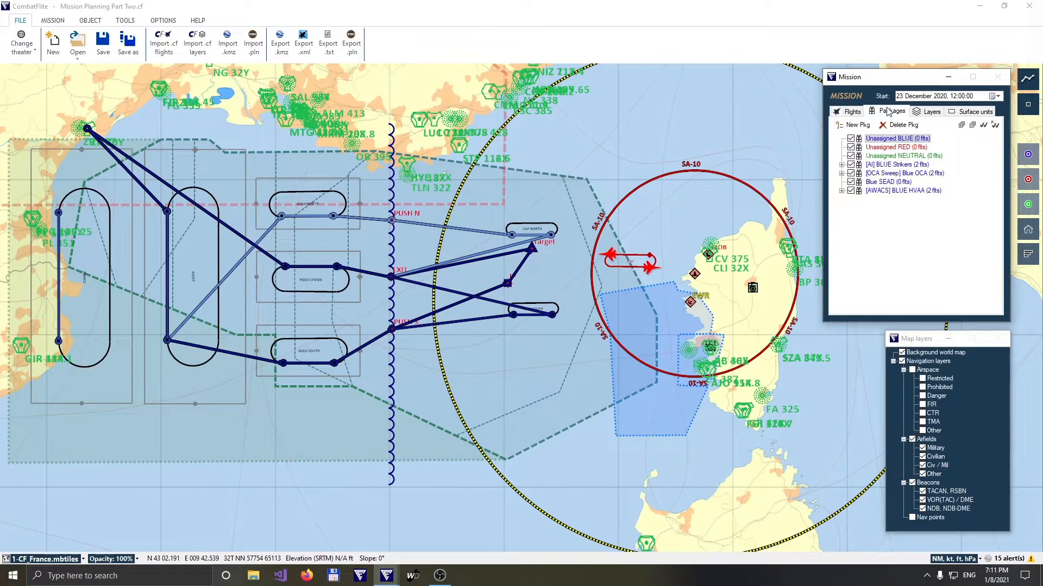
Expand all packages in the list and move the Viper3 Rafale flight into the Blue SEAD package.
{"action": "left_click", "coordinate": [960, 126]}
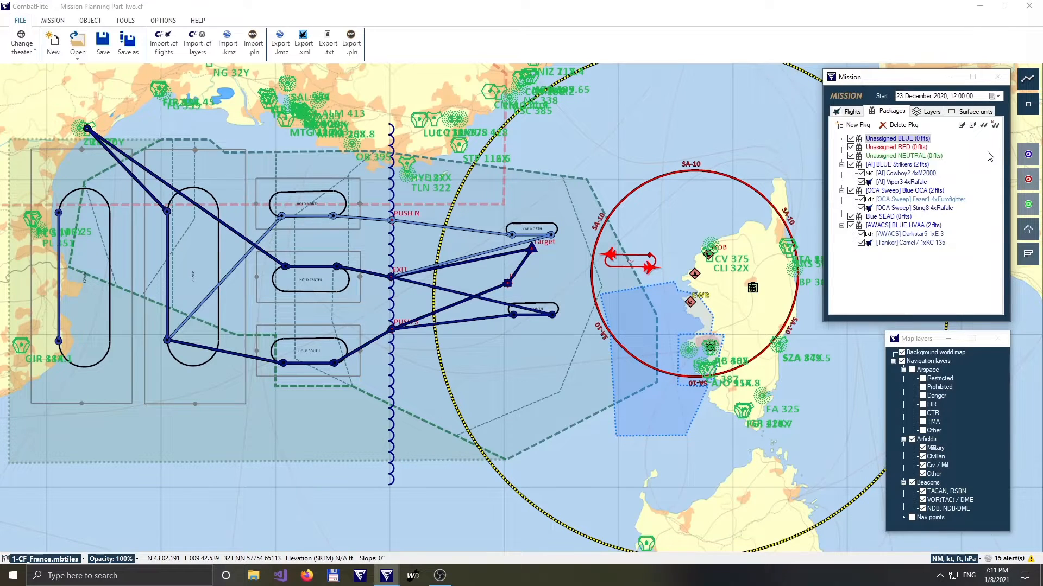
{"action": "left_click", "coordinate": [915, 184]}
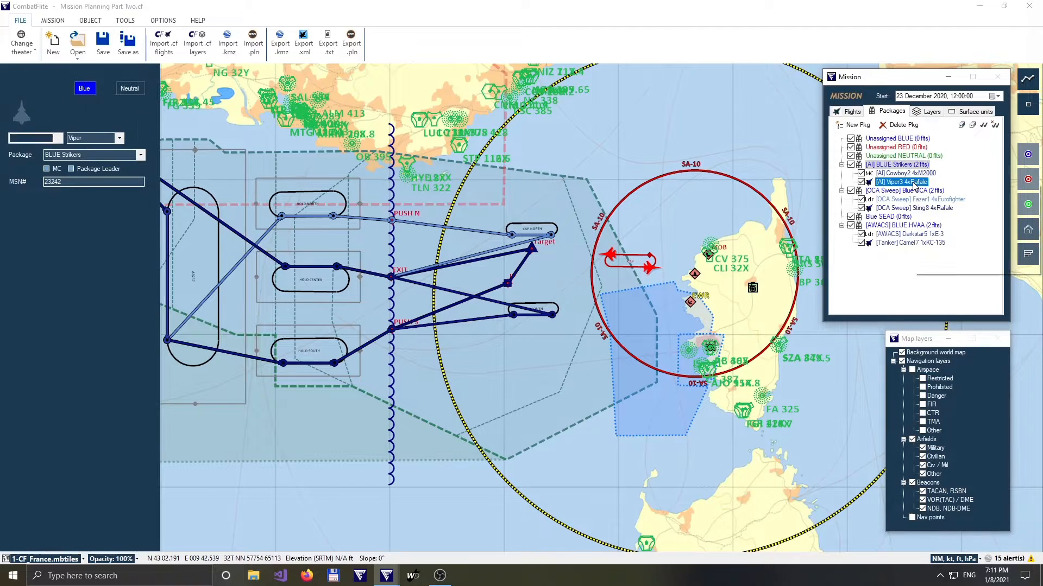
{"action": "right_click", "coordinate": [915, 183]}
{"action": "mouse_move", "coordinate": [957, 228]}
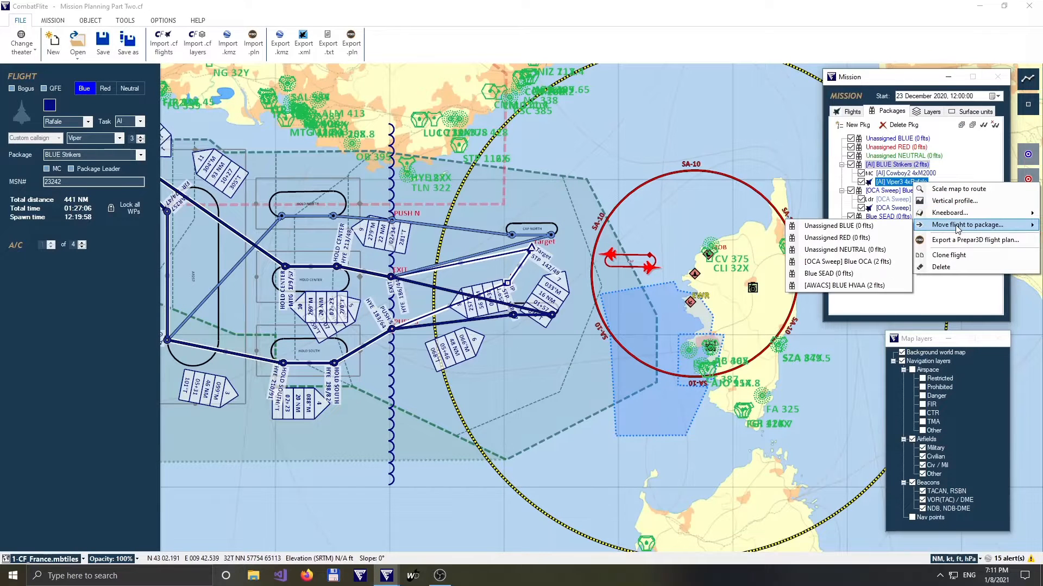
{"action": "left_click", "coordinate": [838, 274]}
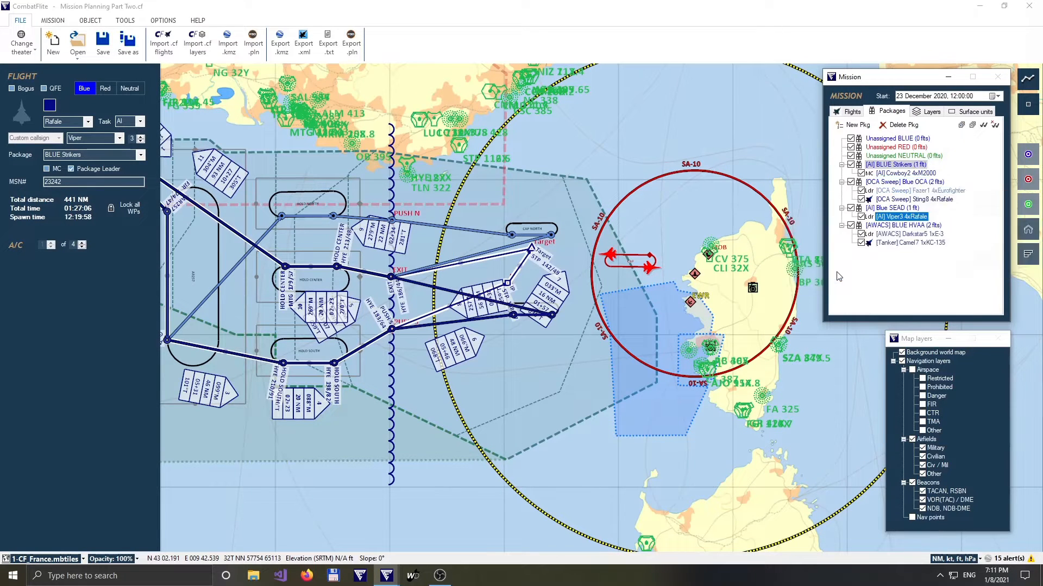
Move the Viper3 Rafale flight back from Blue SEAD into the BLUE Strikers package.
{"action": "right_click", "coordinate": [904, 220]}
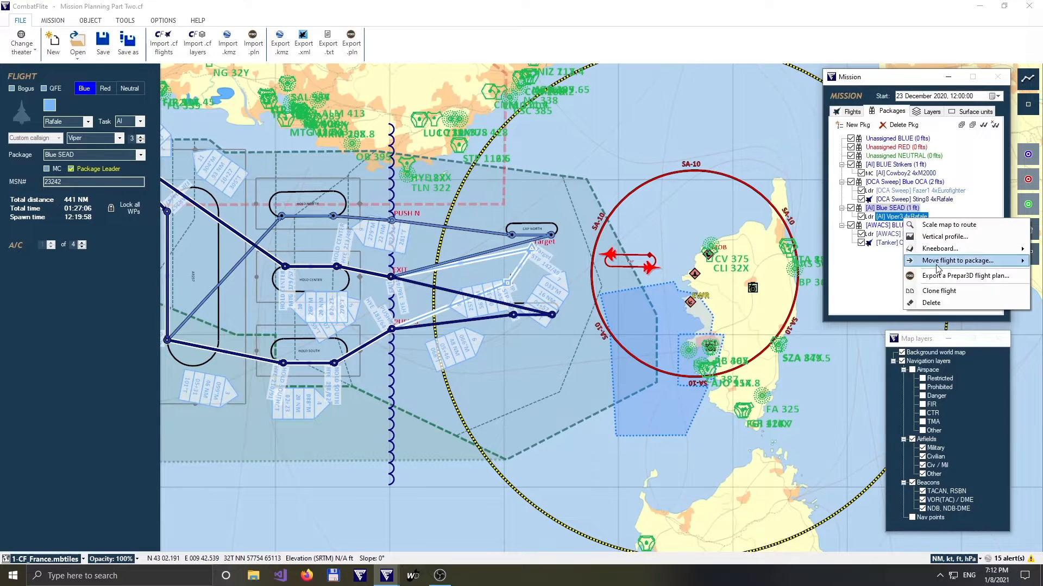
{"action": "mouse_move", "coordinate": [934, 262]}
{"action": "left_click", "coordinate": [864, 297]}
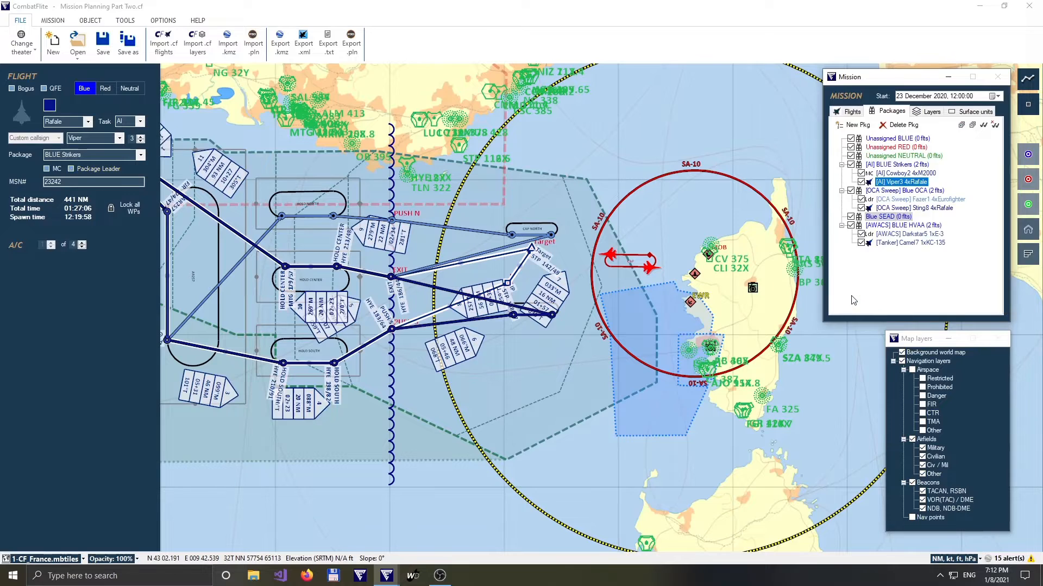
Make the Viper3 flight mission commander without the package leader role, and clear the selection.
{"action": "left_click", "coordinate": [912, 181]}
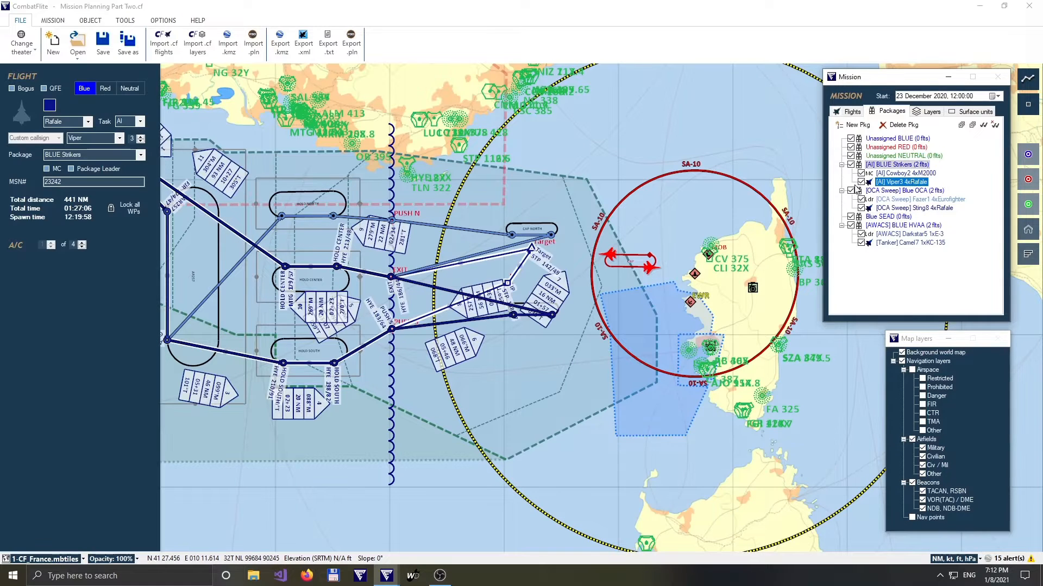
{"action": "left_click", "coordinate": [70, 169]}
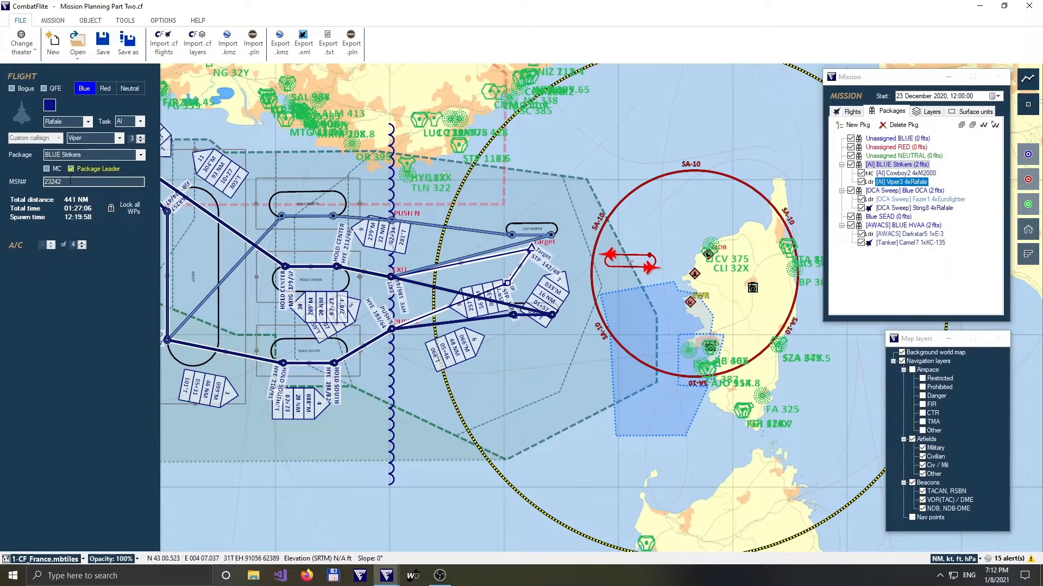
{"action": "left_click", "coordinate": [47, 169]}
{"action": "left_click", "coordinate": [71, 169]}
{"action": "left_click", "coordinate": [732, 395]}
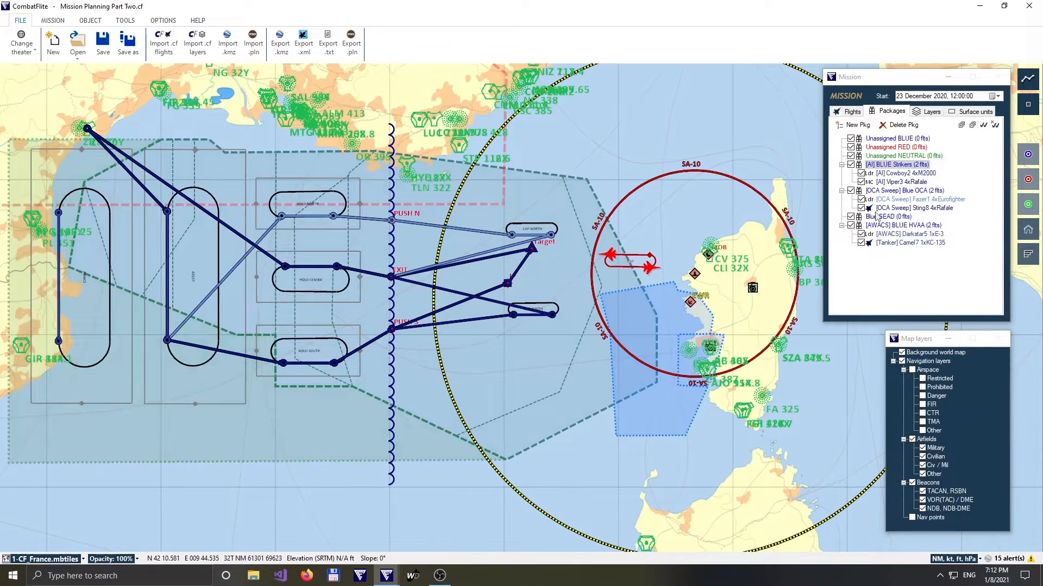
Hide the Blue OCA, BLUE Strikers, Blue SEAD and BLUE HVAA packages on the map and show them again.
{"action": "left_click", "coordinate": [893, 191]}
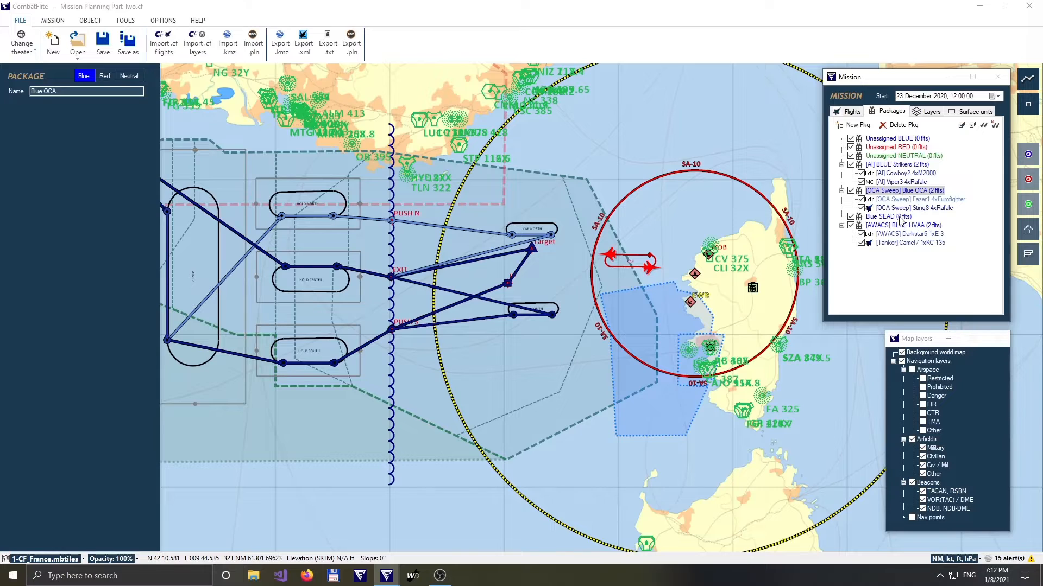
{"action": "left_click", "coordinate": [902, 217]}
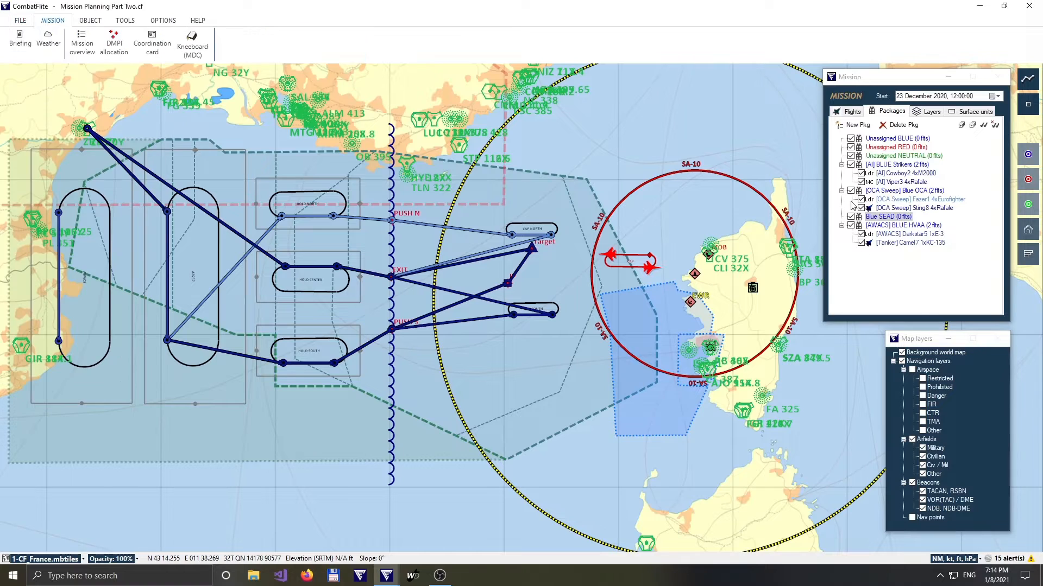
{"action": "left_click", "coordinate": [851, 191]}
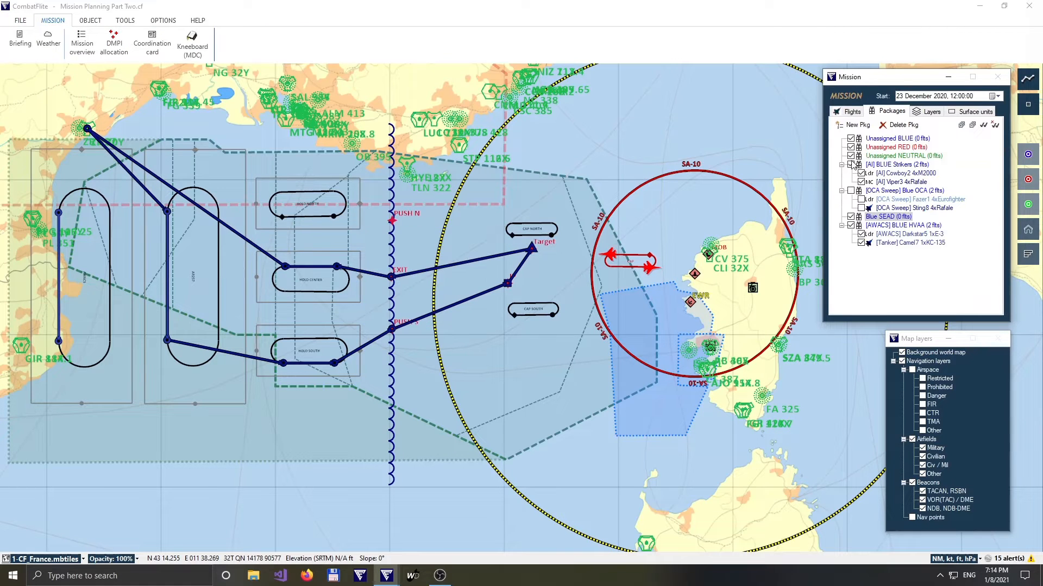
{"action": "left_click", "coordinate": [851, 165]}
{"action": "left_click", "coordinate": [851, 217]}
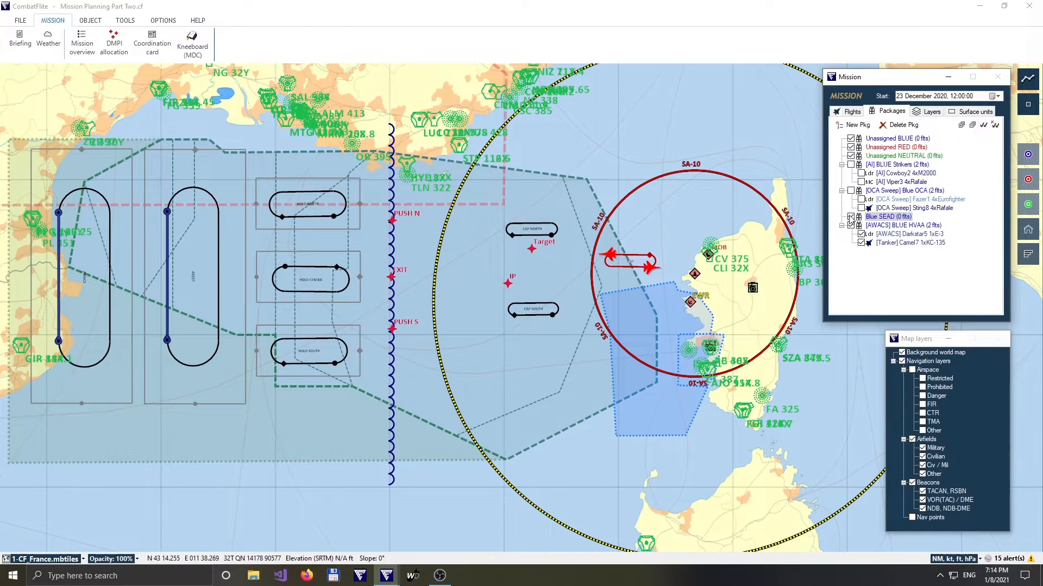
{"action": "left_click", "coordinate": [851, 226]}
{"action": "left_click", "coordinate": [851, 226]}
{"action": "left_click", "coordinate": [851, 217]}
{"action": "left_click", "coordinate": [851, 191]}
{"action": "left_click", "coordinate": [851, 165]}
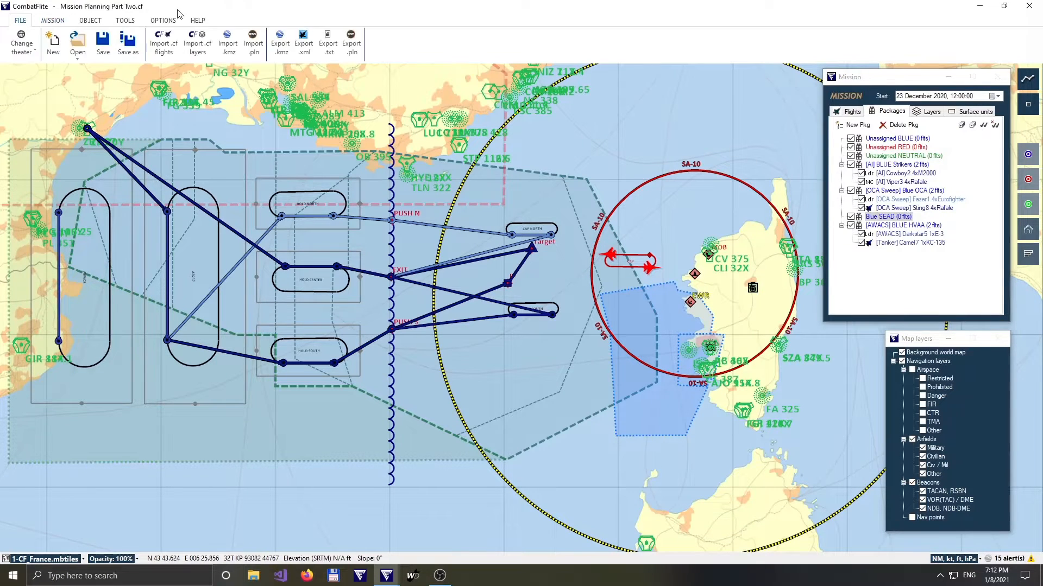
Auto-generate the BLUE mission briefing, review its overview and package details, and close the briefing.
{"action": "left_click", "coordinate": [59, 20]}
{"action": "left_click", "coordinate": [192, 45]}
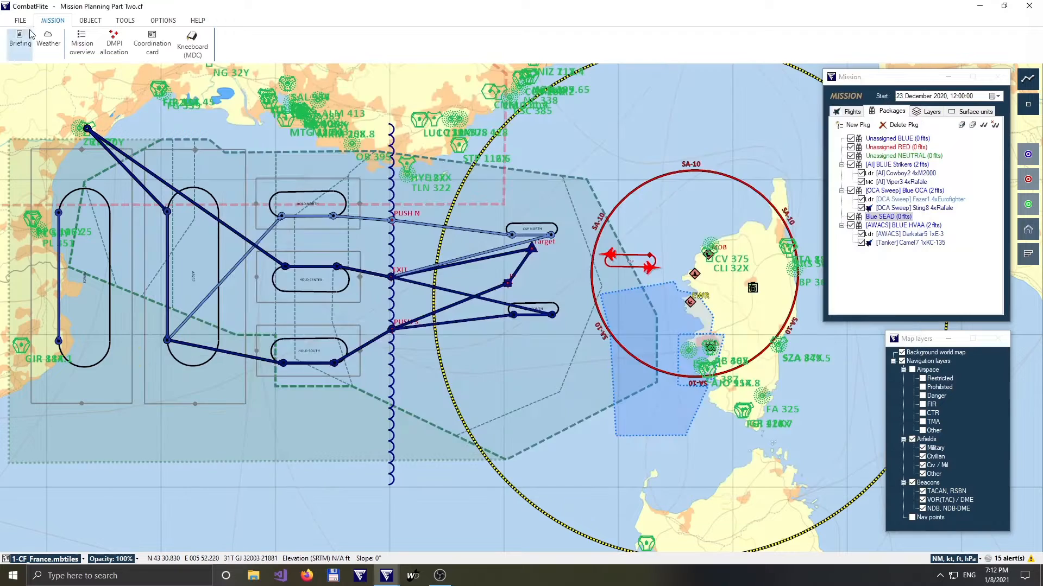
{"action": "left_click", "coordinate": [82, 44]}
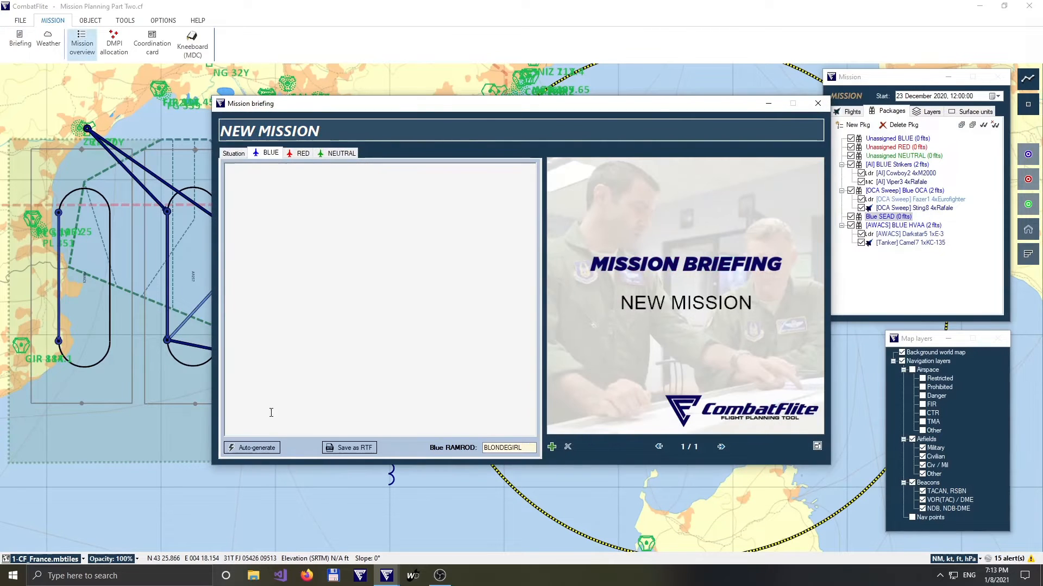
{"action": "left_click", "coordinate": [252, 447]}
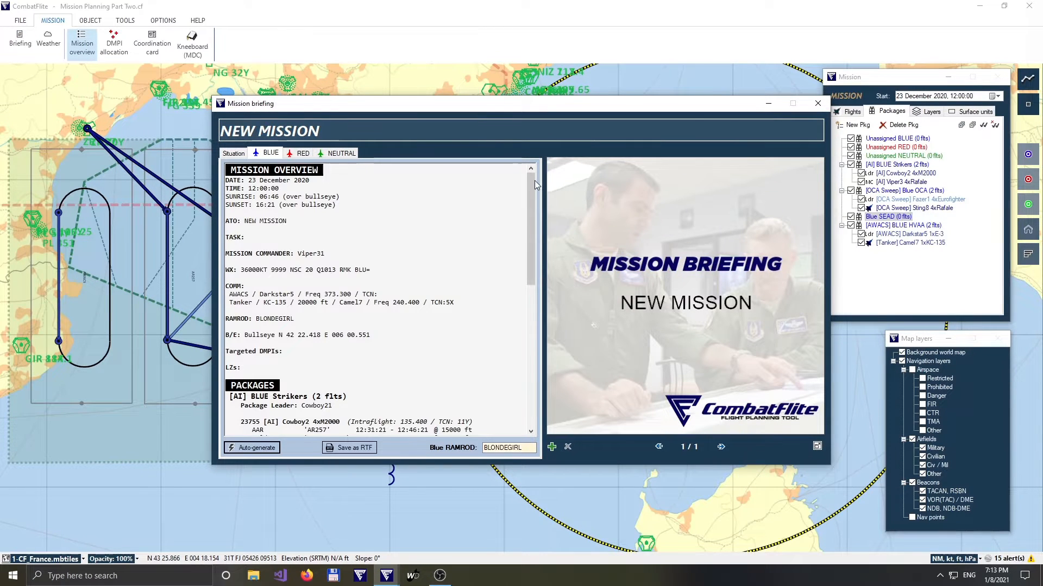
{"action": "left_click_drag", "start_coordinate": [531, 180], "coordinate": [533, 298]}
{"action": "key", "text": "Escape"}
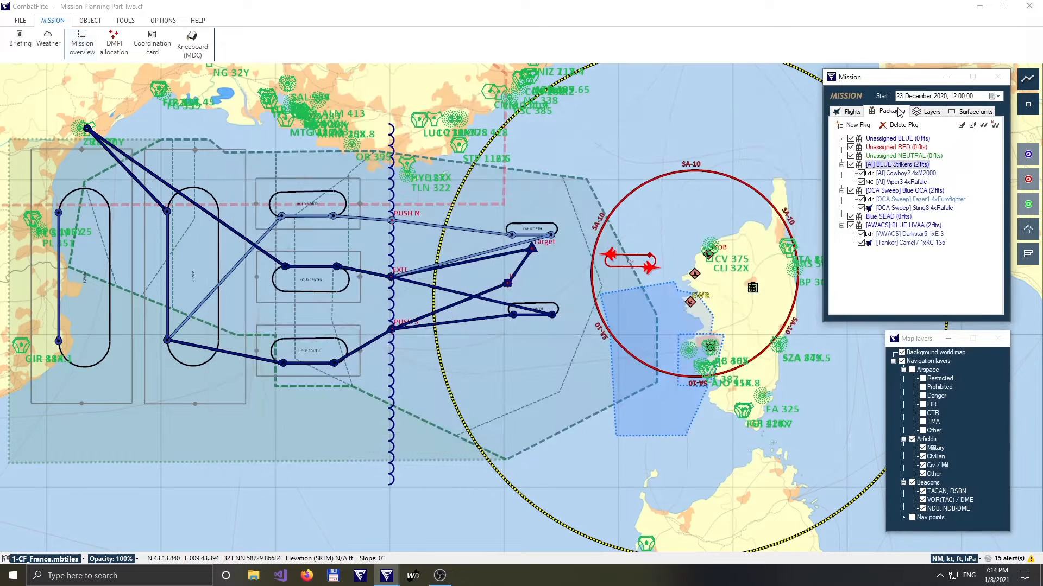
Collapse the layer tree and hide the Holds, AAR, CAPs, Points, EOB, Airspace and Lines layers.
{"action": "left_click", "coordinate": [922, 113]}
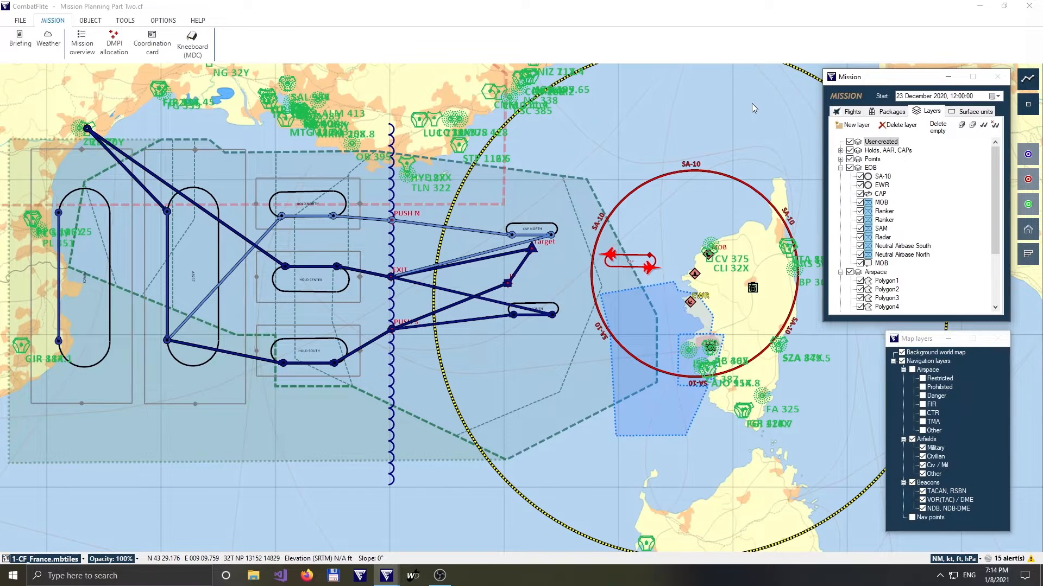
{"action": "left_click", "coordinate": [972, 126]}
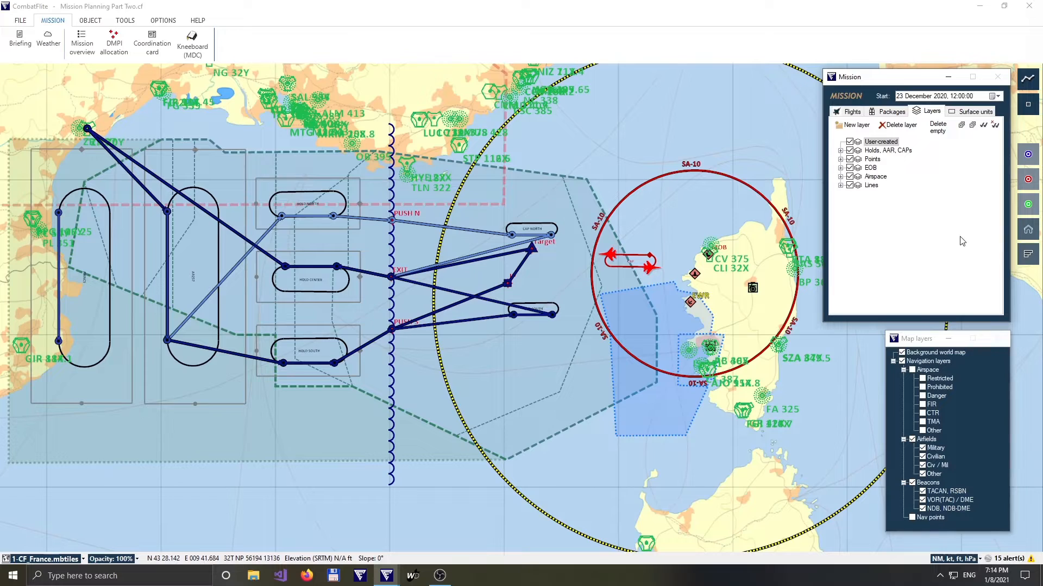
{"action": "left_click", "coordinate": [849, 151]}
{"action": "left_click", "coordinate": [850, 159]}
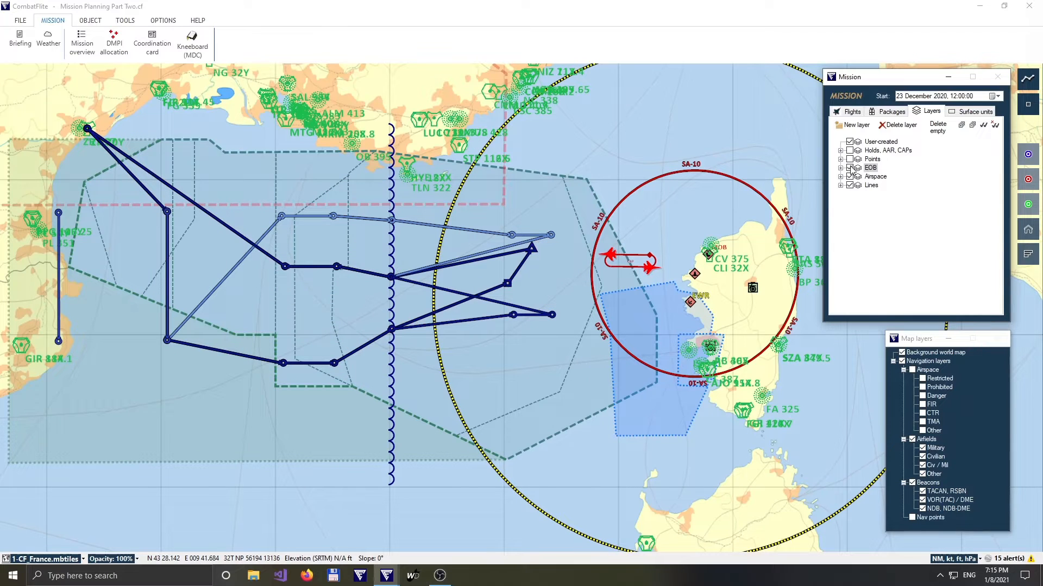
{"action": "left_click", "coordinate": [850, 168]}
{"action": "left_click", "coordinate": [850, 176]}
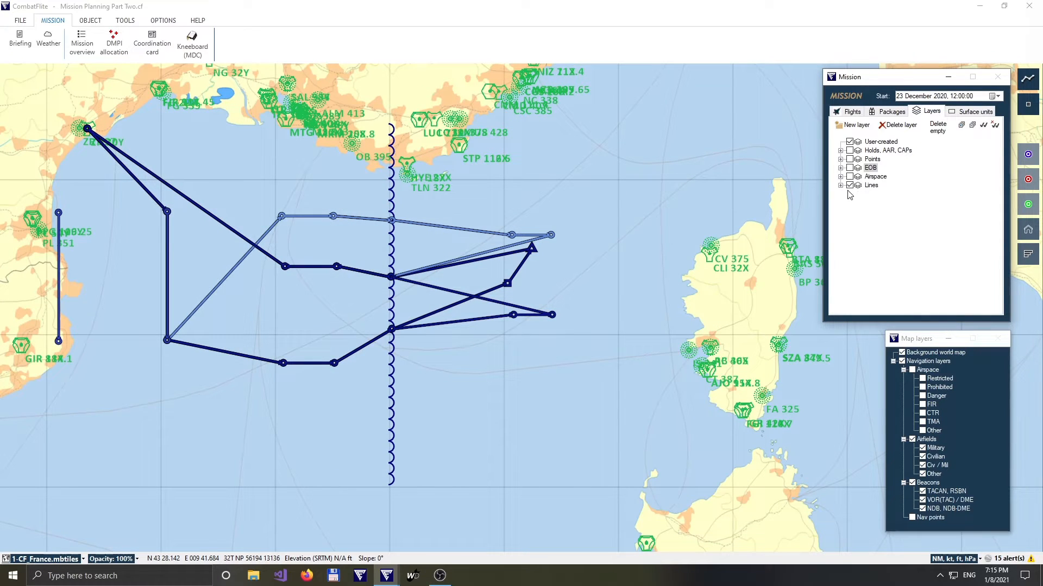
{"action": "left_click", "coordinate": [850, 185]}
Show the Lines, Airspace, EOB, Points and Holds, AAR, CAPs layers again and check the EOB layer's bulk options.
{"action": "left_click", "coordinate": [850, 185]}
{"action": "left_click", "coordinate": [850, 177]}
{"action": "left_click", "coordinate": [850, 167]}
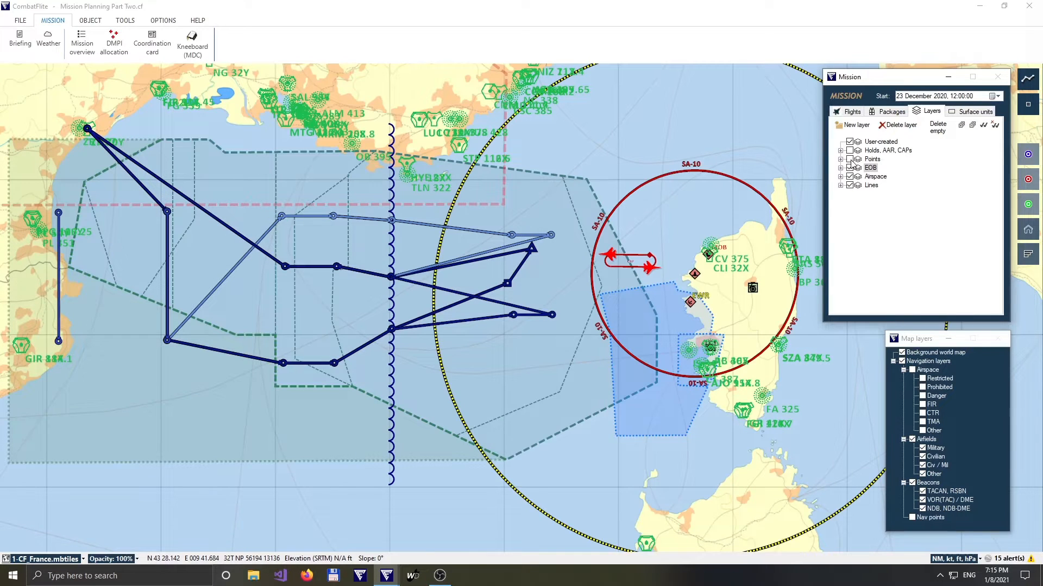
{"action": "left_click", "coordinate": [850, 159]}
{"action": "left_click", "coordinate": [850, 150]}
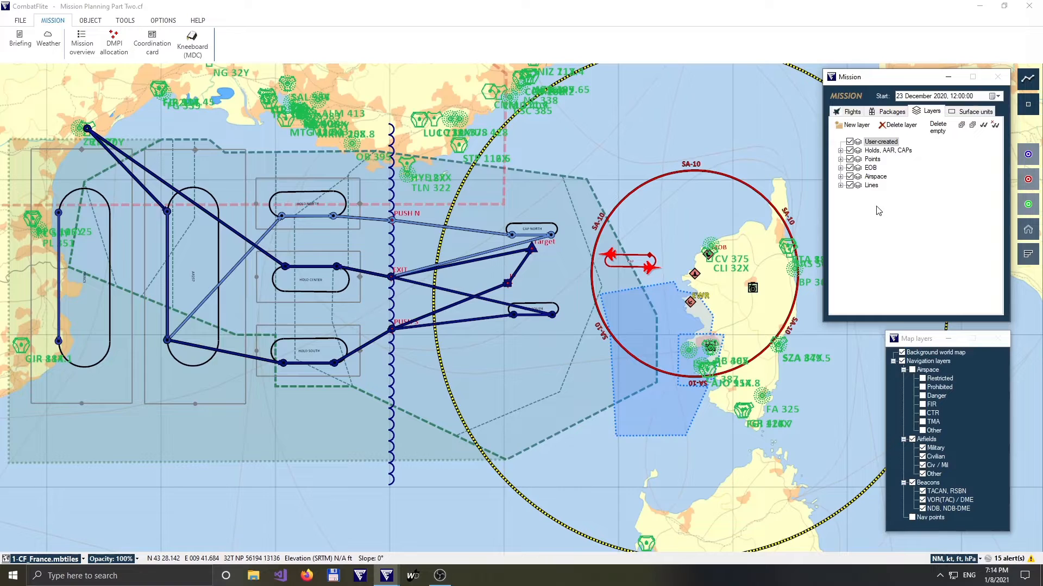
{"action": "right_click", "coordinate": [870, 168]}
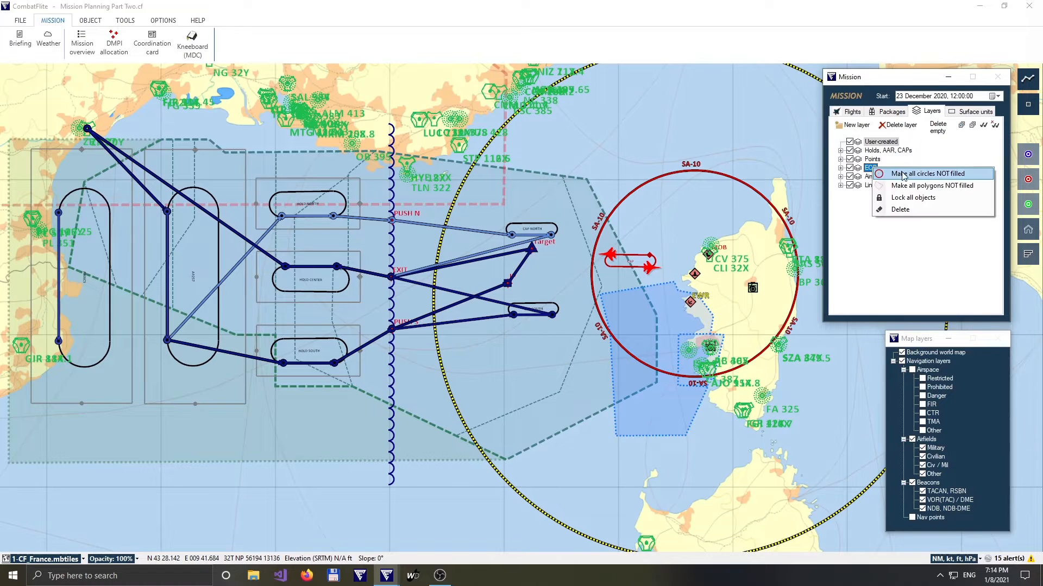
{"action": "left_click", "coordinate": [935, 237]}
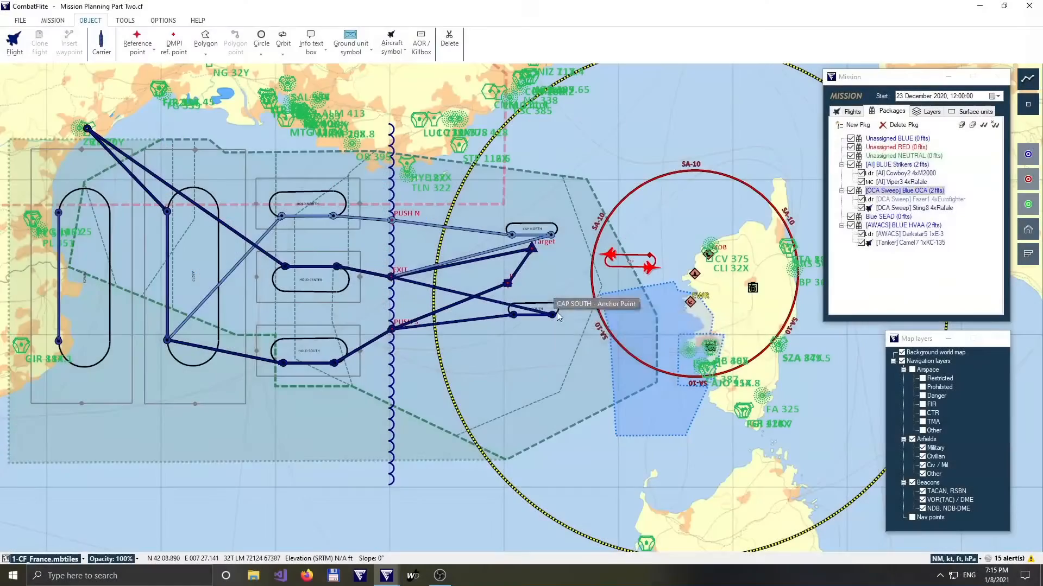
Clone the Sting8 Rafale flight from its CAP SOUTH waypoint and inspect the copy's route in the flight list.
{"action": "left_click", "coordinate": [557, 314]}
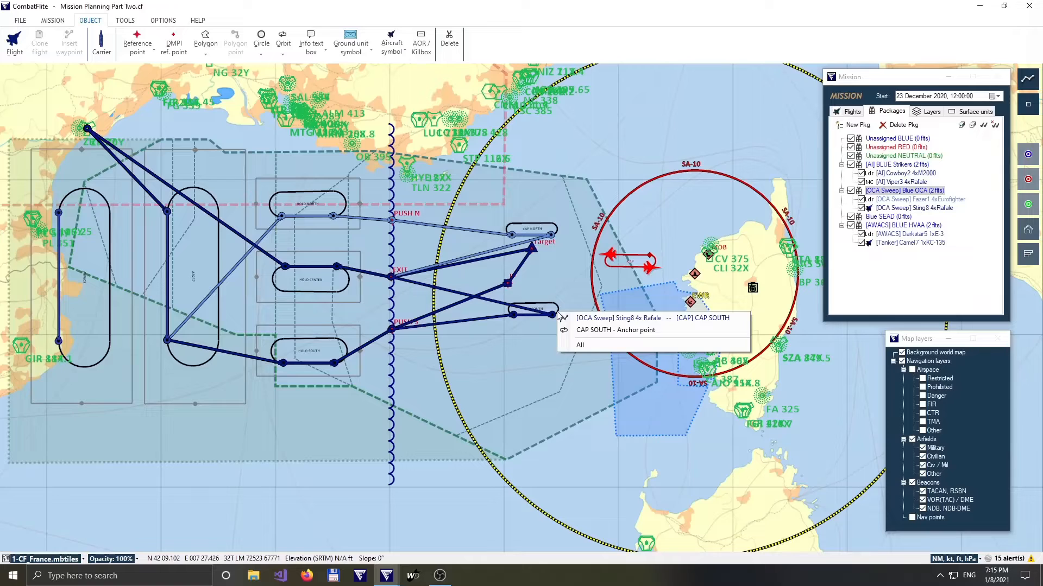
{"action": "left_click", "coordinate": [600, 319]}
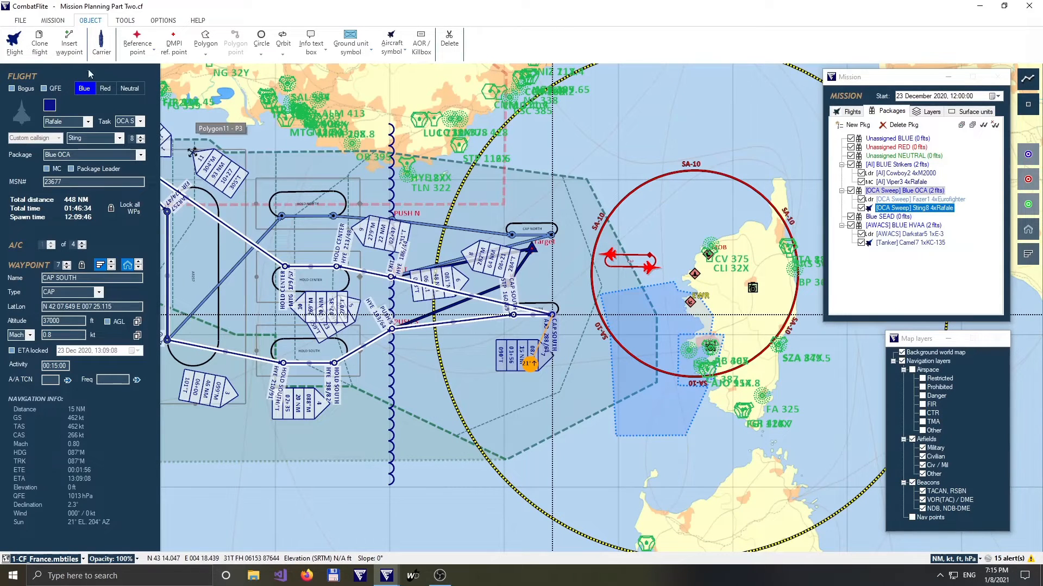
{"action": "left_click", "coordinate": [40, 44]}
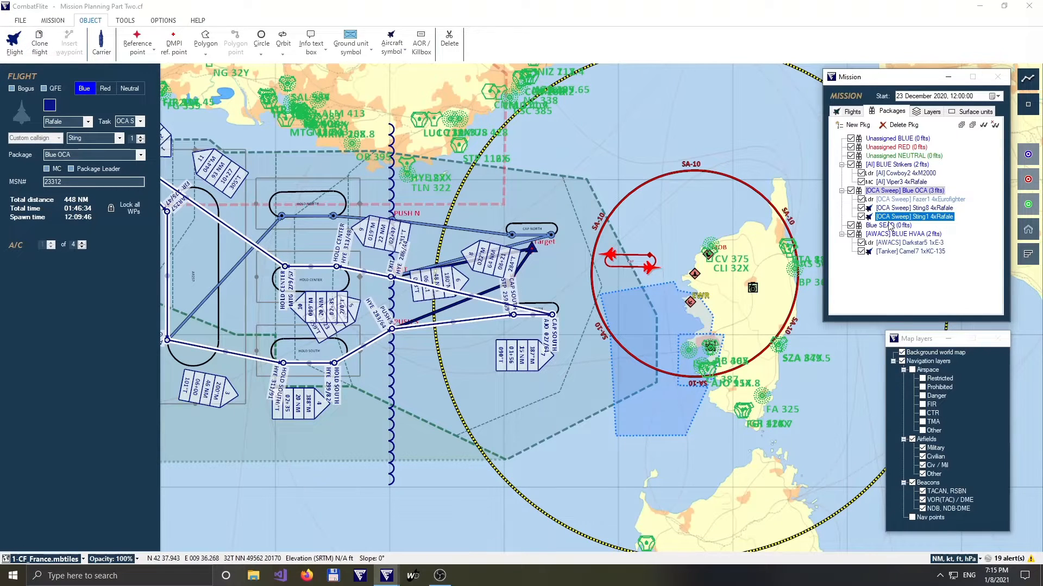
{"action": "left_click", "coordinate": [861, 112]}
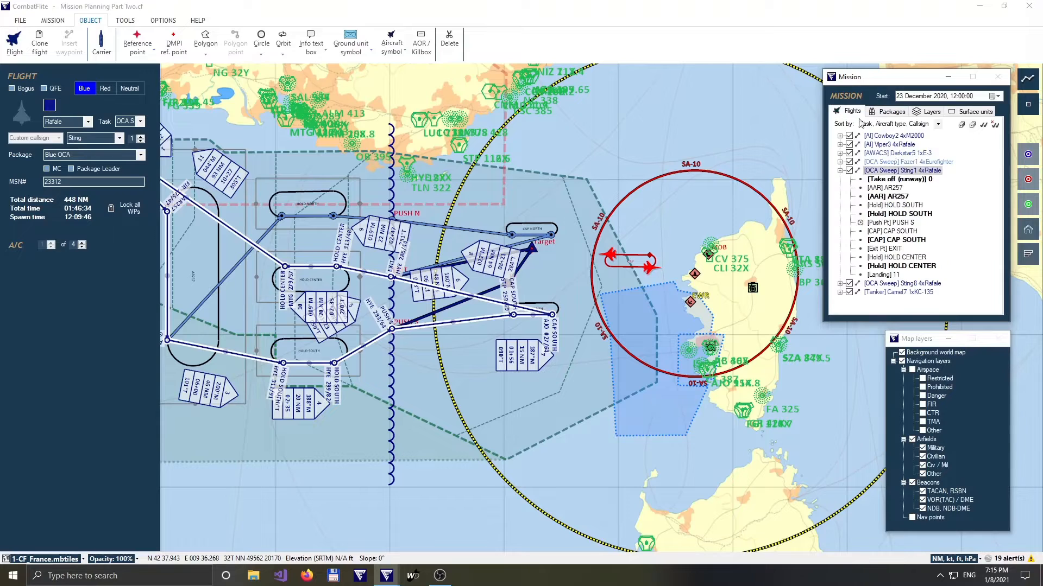
{"action": "left_click", "coordinate": [892, 223]}
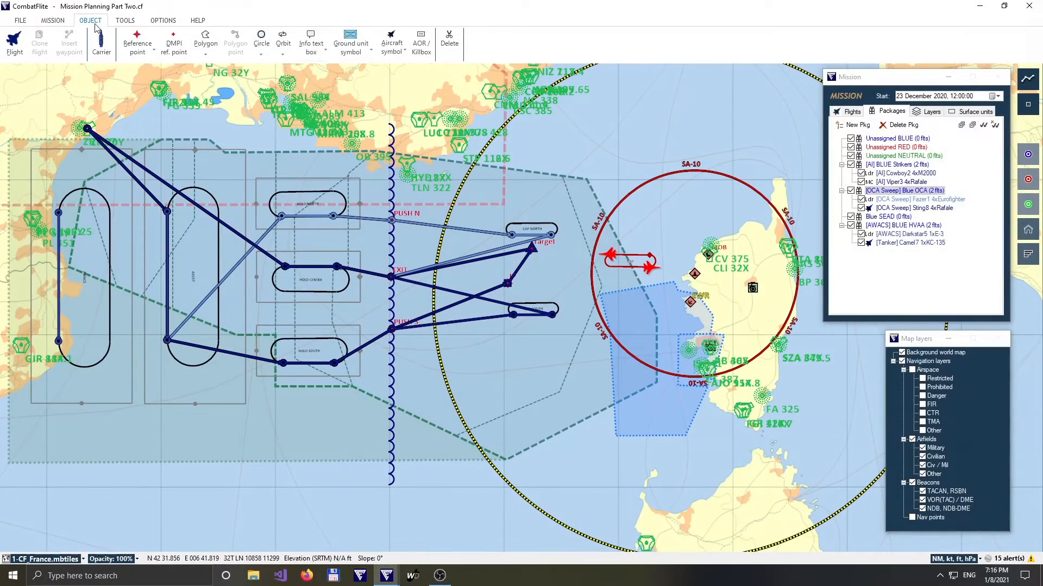
Import the flights from Red Air.cf in the Mission Planning Part Two folder.
{"action": "left_click", "coordinate": [53, 21]}
{"action": "left_click", "coordinate": [29, 24]}
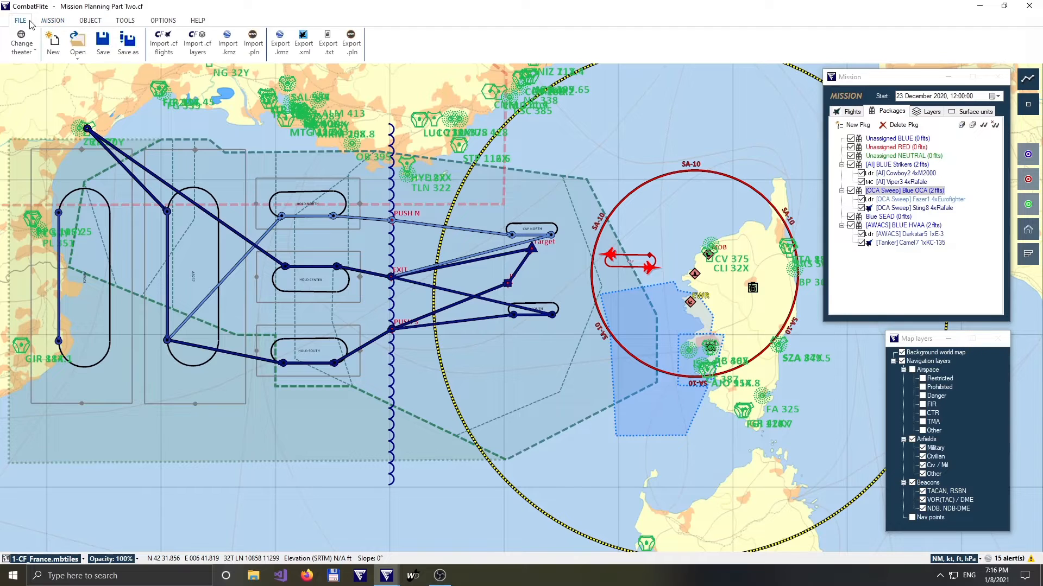
{"action": "left_click", "coordinate": [77, 42]}
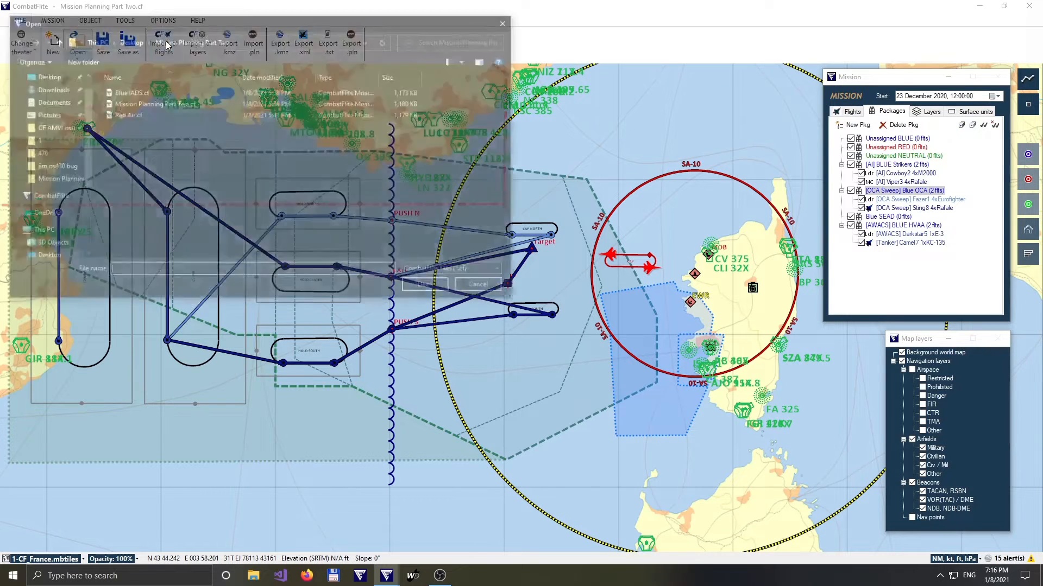
{"action": "left_click", "coordinate": [125, 114]}
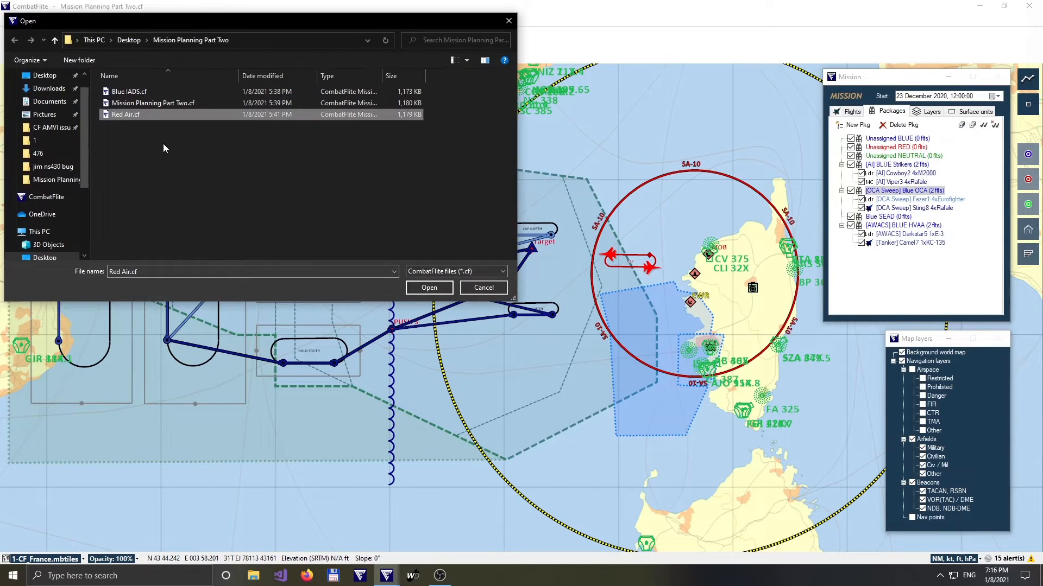
{"action": "left_click", "coordinate": [420, 293]}
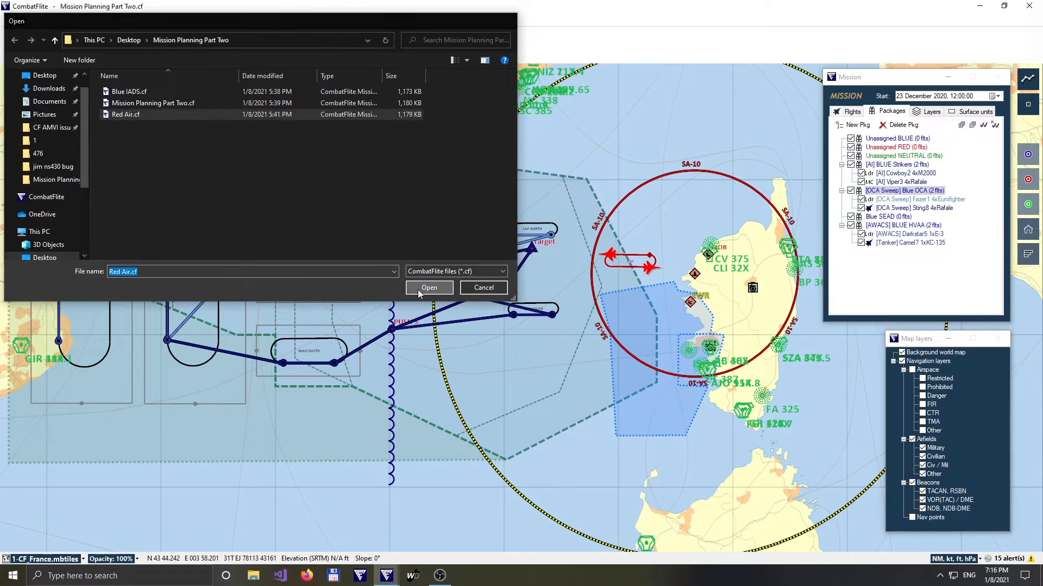
Select the Ivan4 2xMiG-23 and Cobra1 2xMiG-29 flights, import them into the mission and deselect them on the map.
{"action": "left_click", "coordinate": [445, 215]}
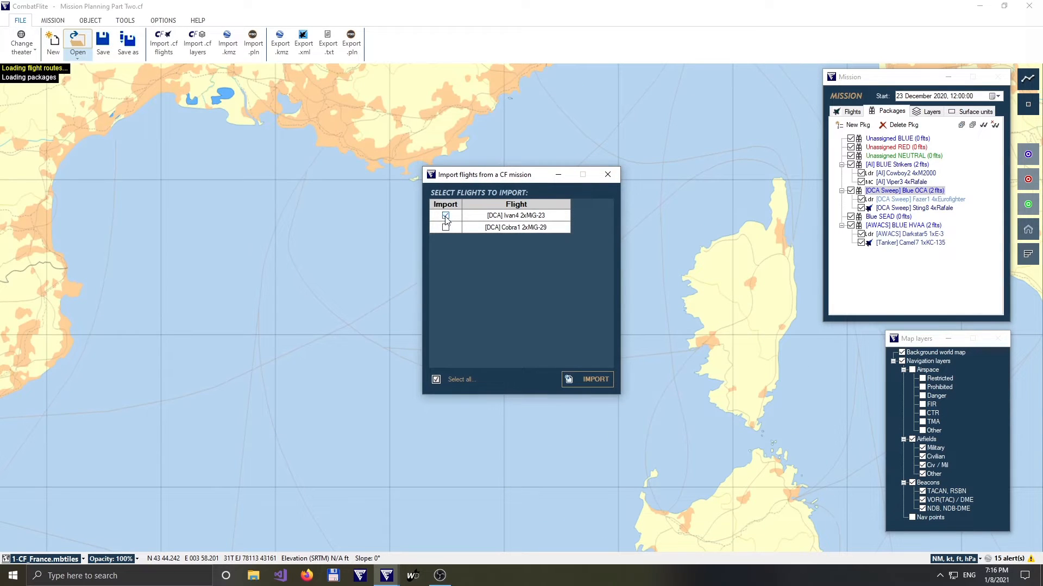
{"action": "left_click", "coordinate": [445, 228]}
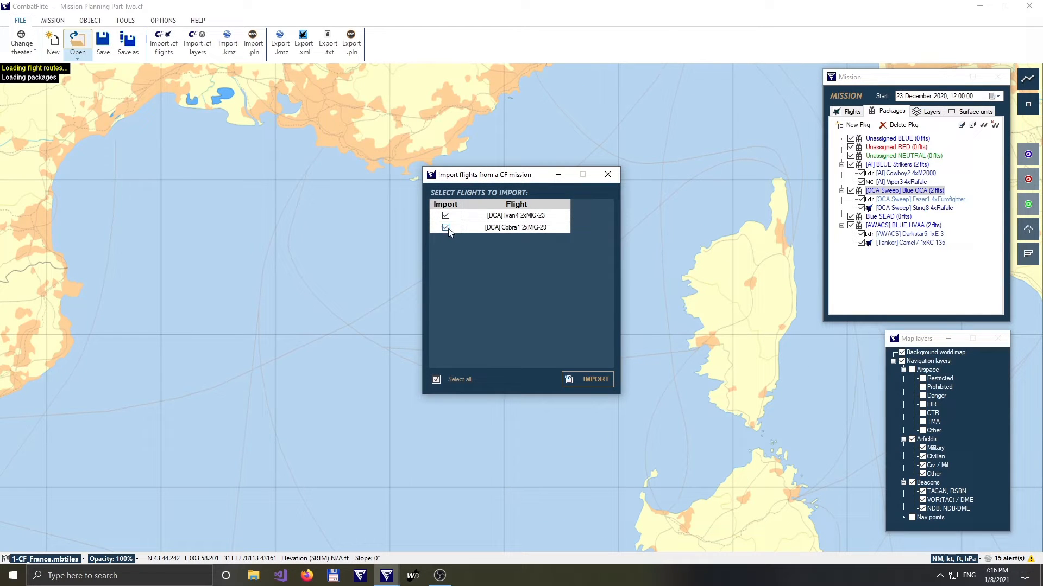
{"action": "left_click", "coordinate": [590, 383]}
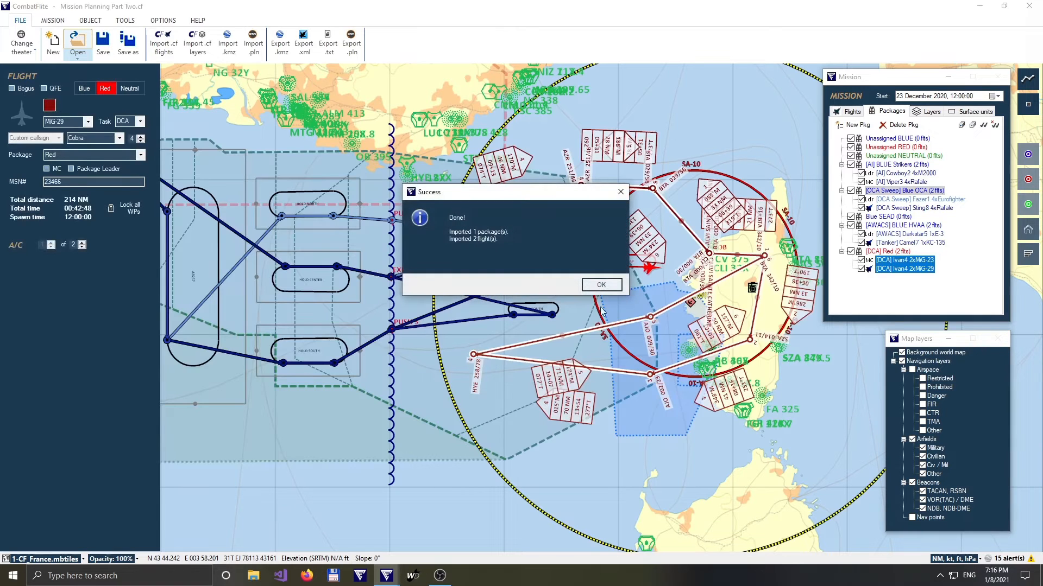
{"action": "left_click", "coordinate": [603, 286]}
{"action": "left_click", "coordinate": [823, 380]}
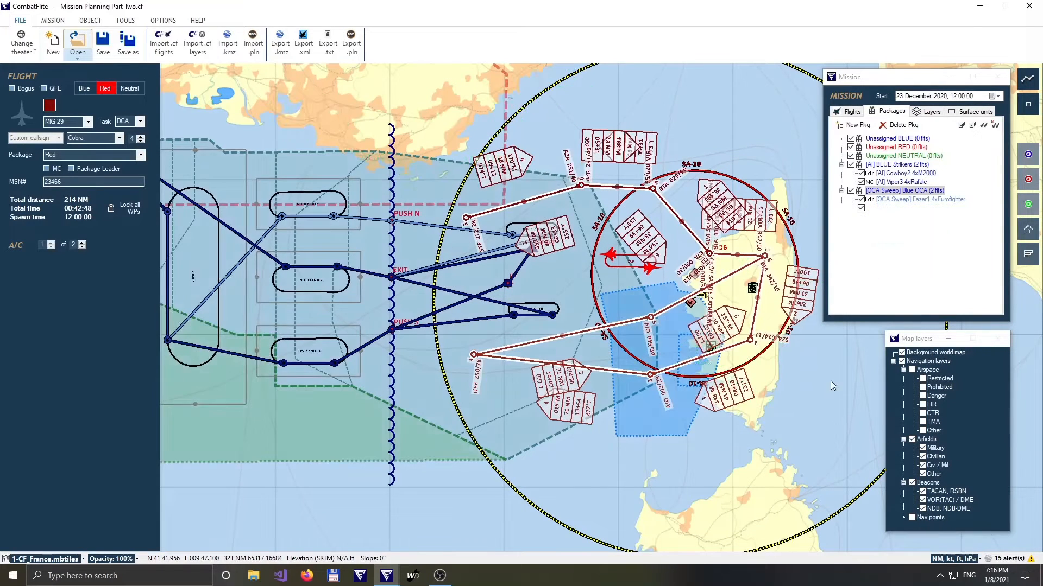
{"action": "left_click", "coordinate": [885, 253]}
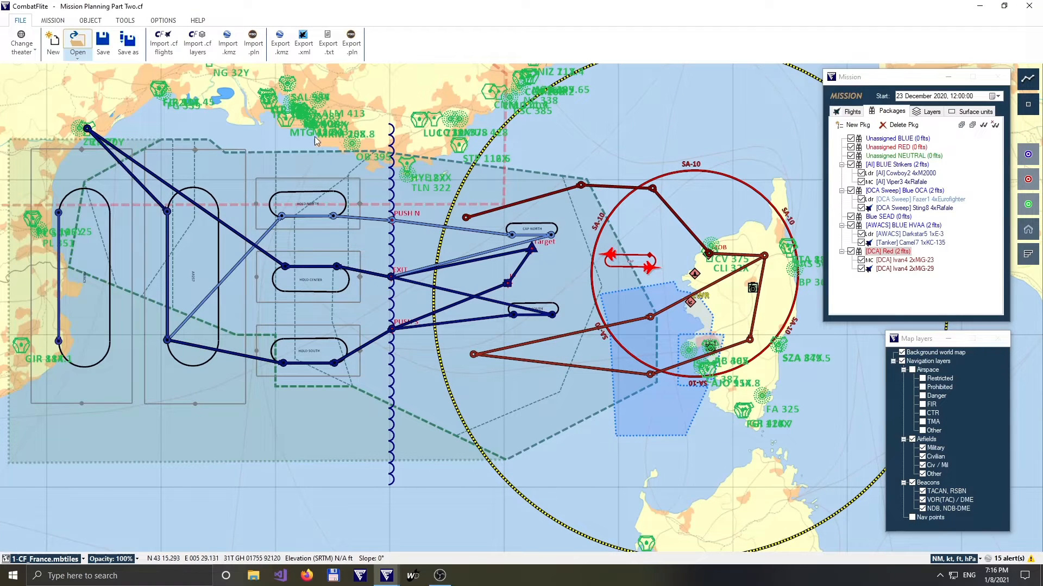
Import the layers from Blue IADS.cf in the Mission Planning Part Two folder.
{"action": "left_click", "coordinate": [194, 46]}
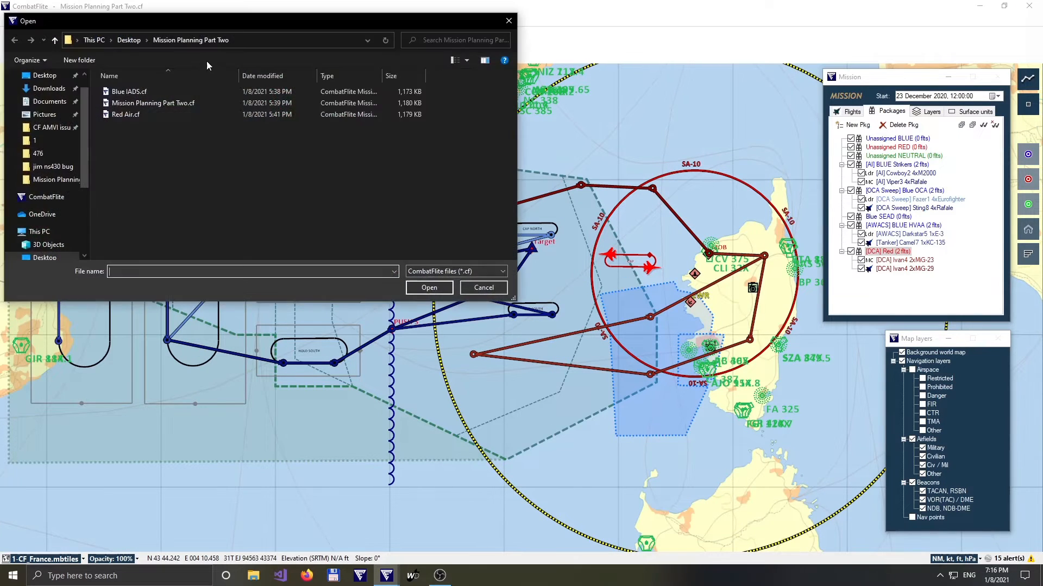
{"action": "left_click", "coordinate": [136, 91]}
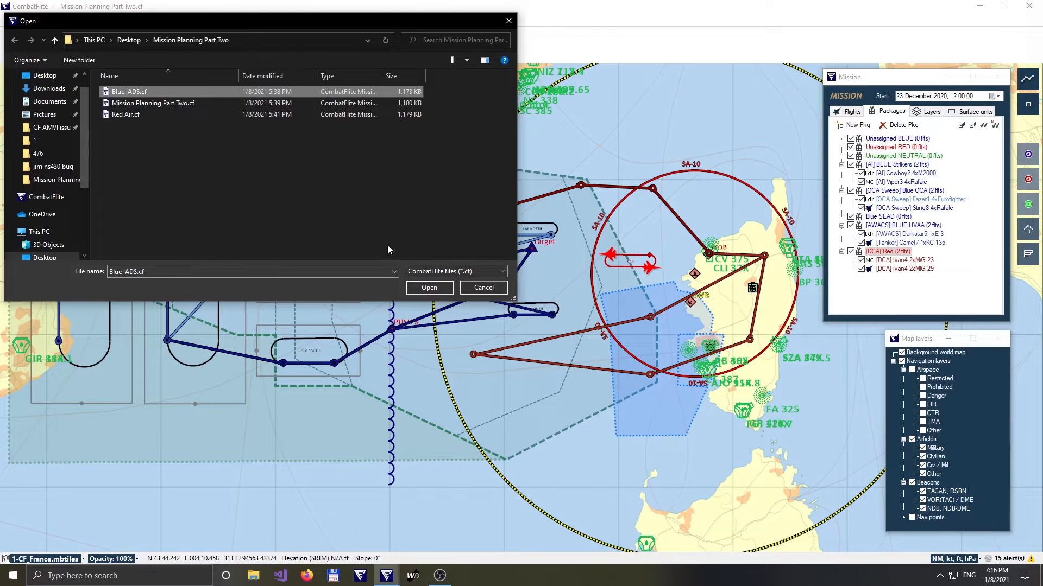
{"action": "left_click", "coordinate": [429, 287]}
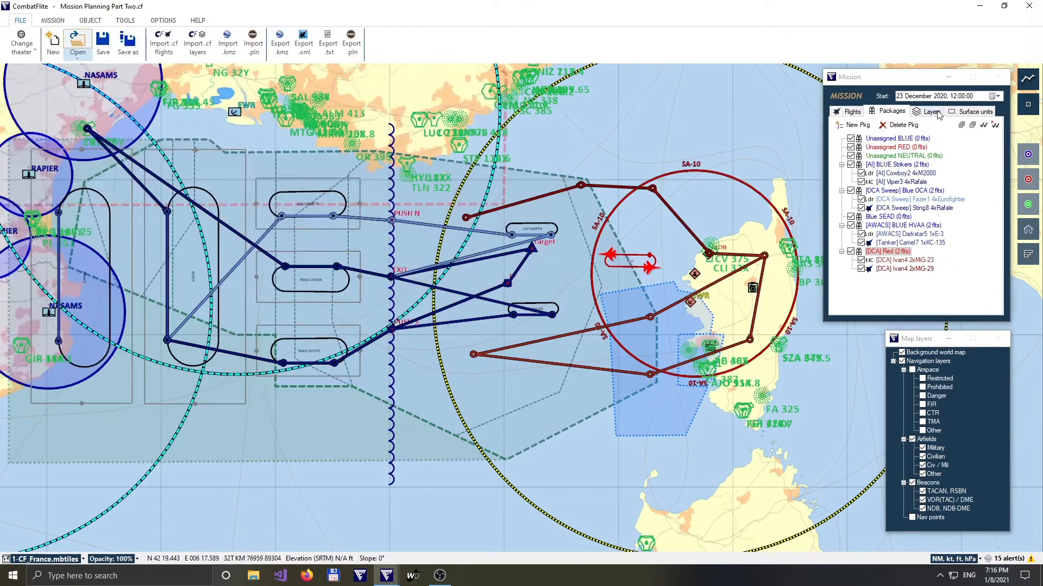
Collapse the mission's layer tree and expand only the Blue IADS layer to examine its contents.
{"action": "left_click", "coordinate": [930, 111]}
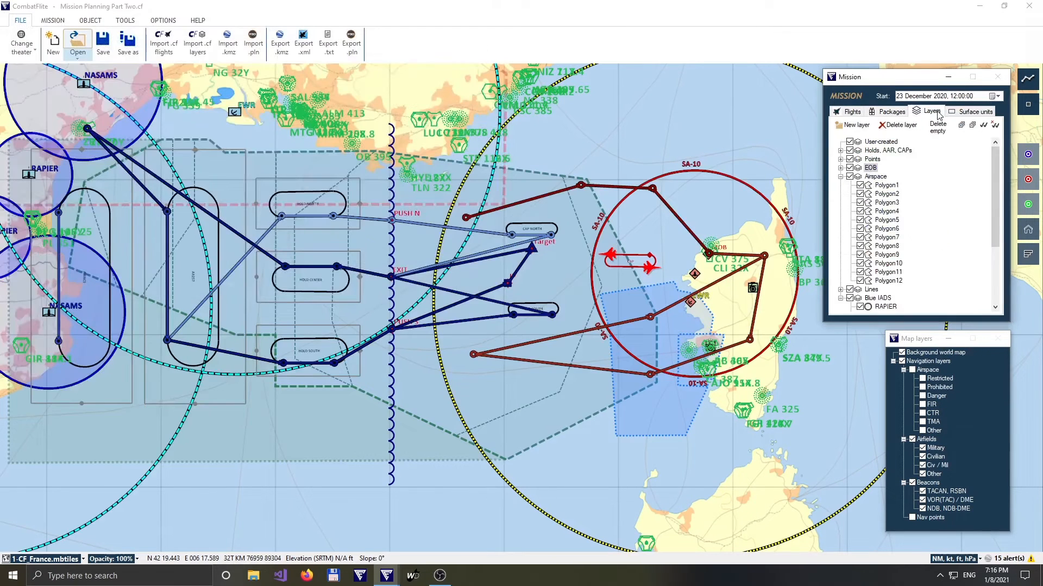
{"action": "left_click", "coordinate": [962, 127]}
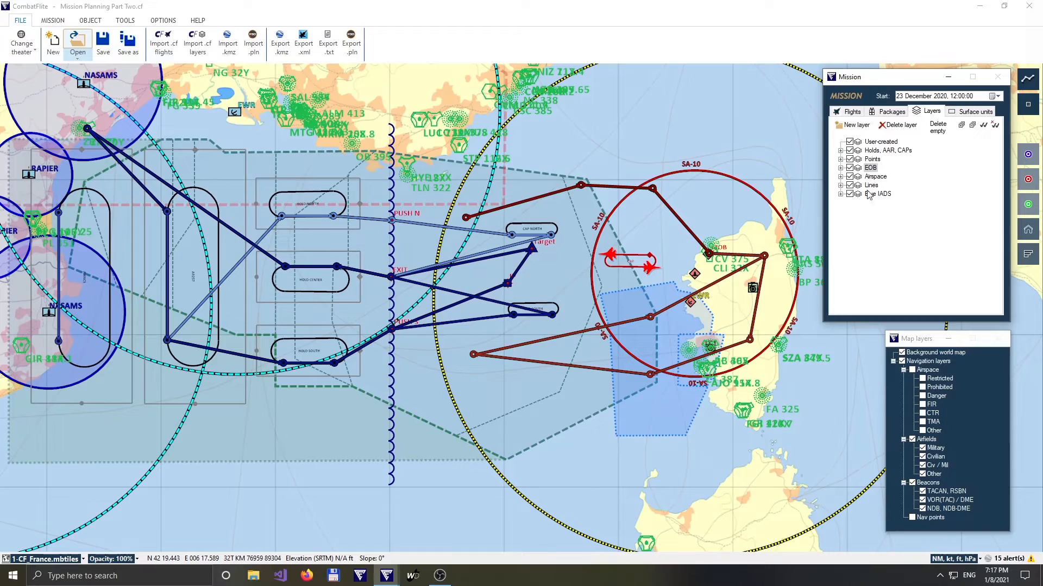
{"action": "left_click", "coordinate": [840, 194]}
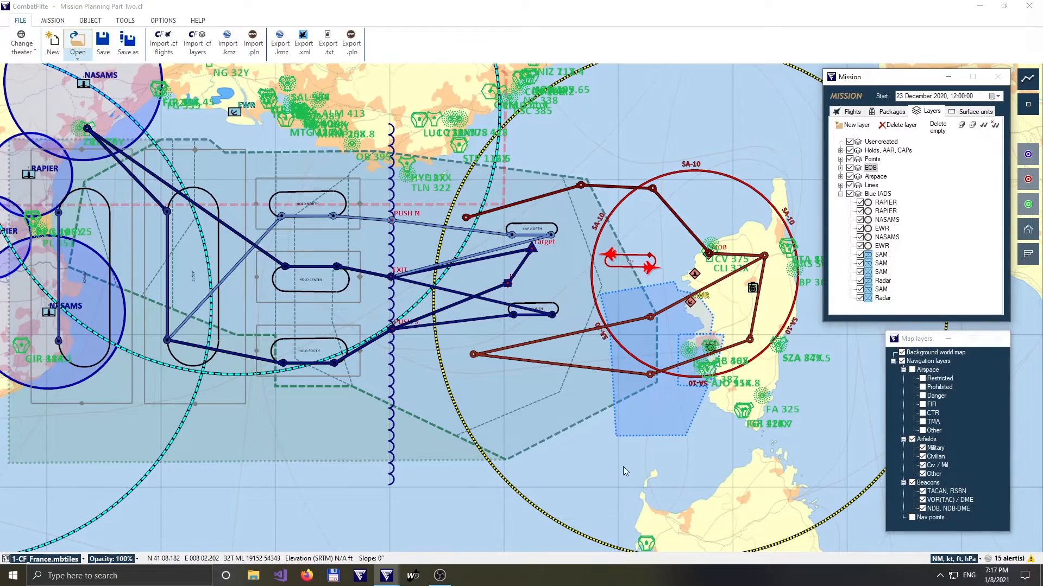
{"action": "left_click", "coordinate": [604, 468]}
Place the Mission Rehearsal window clear of the hold and CAP areas and advance the rehearsal time to 13:43:15.
{"action": "left_click_drag", "start_coordinate": [331, 514], "coordinate": [675, 572]}
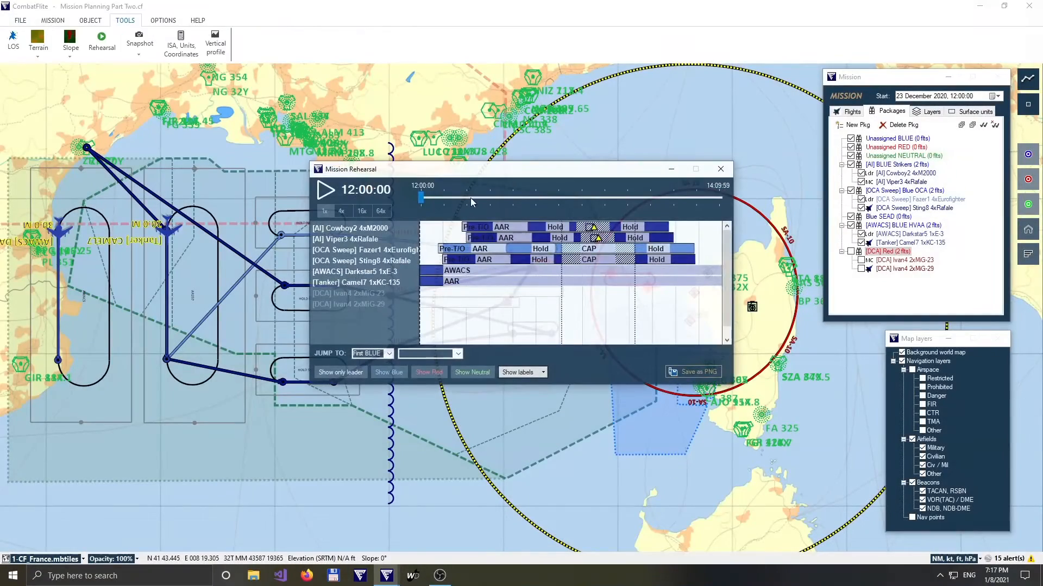
{"action": "left_click_drag", "start_coordinate": [532, 174], "coordinate": [612, 42]}
{"action": "left_click_drag", "start_coordinate": [616, 450], "coordinate": [522, 501]}
{"action": "scroll", "coordinate": [521, 501], "scroll_direction": "up", "scroll_amount": 3}
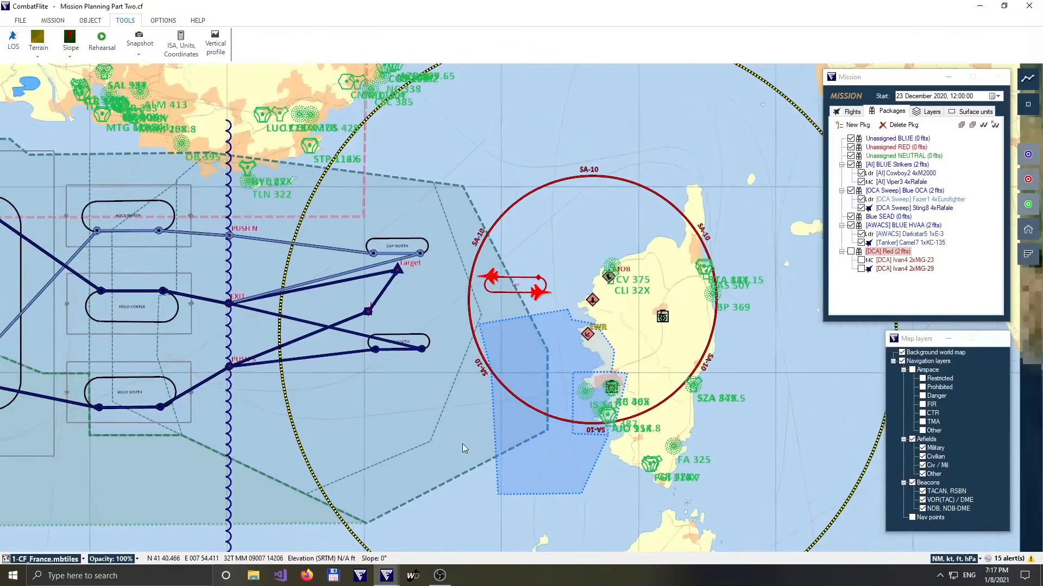
{"action": "left_click_drag", "start_coordinate": [432, 450], "coordinate": [624, 491]}
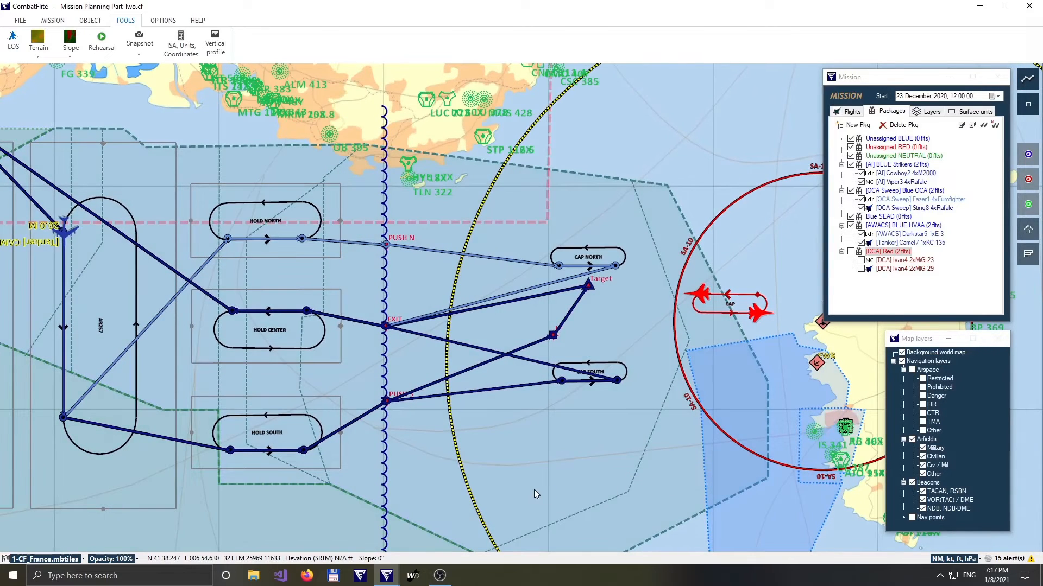
{"action": "key", "text": "alt+Tab"}
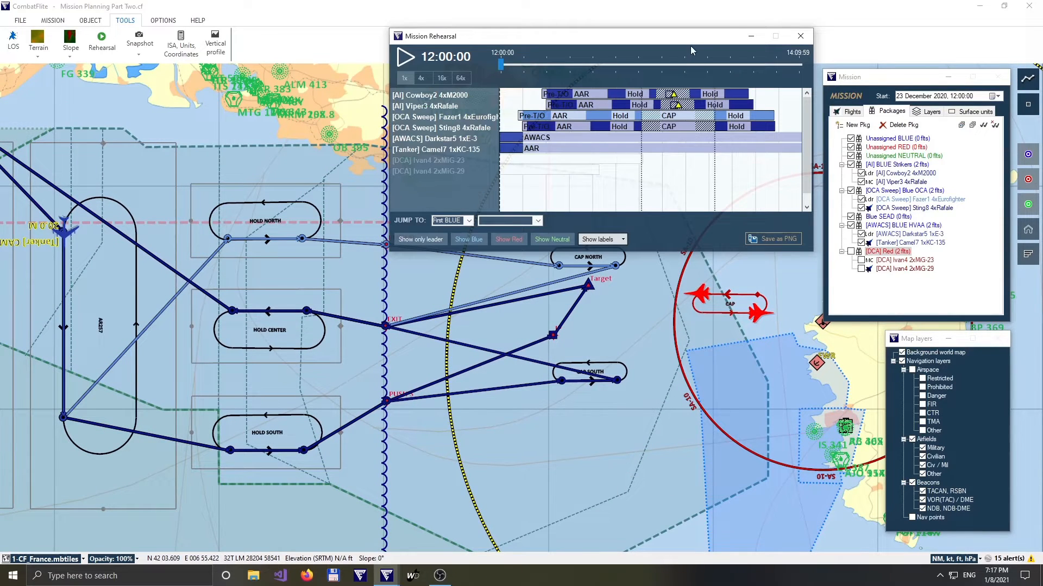
{"action": "left_click_drag", "start_coordinate": [690, 42], "coordinate": [693, 17]}
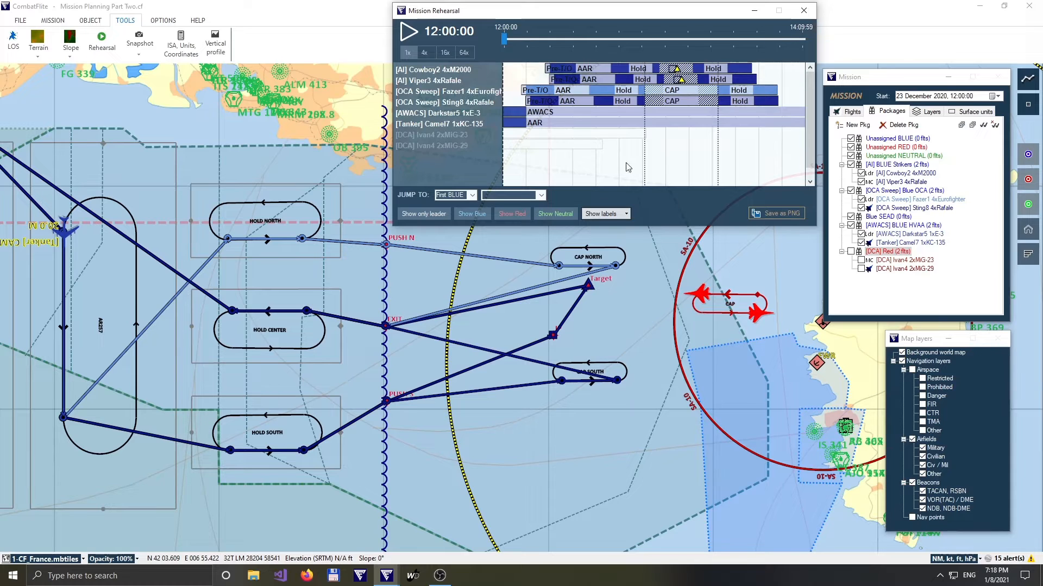
{"action": "mouse_move", "coordinate": [505, 41]}
{"action": "left_mouse_down"}
{"action": "mouse_move", "coordinate": [702, 57]}
{"action": "mouse_move", "coordinate": [738, 65]}
{"action": "mouse_move", "coordinate": [741, 86]}
{"action": "left_mouse_up"}
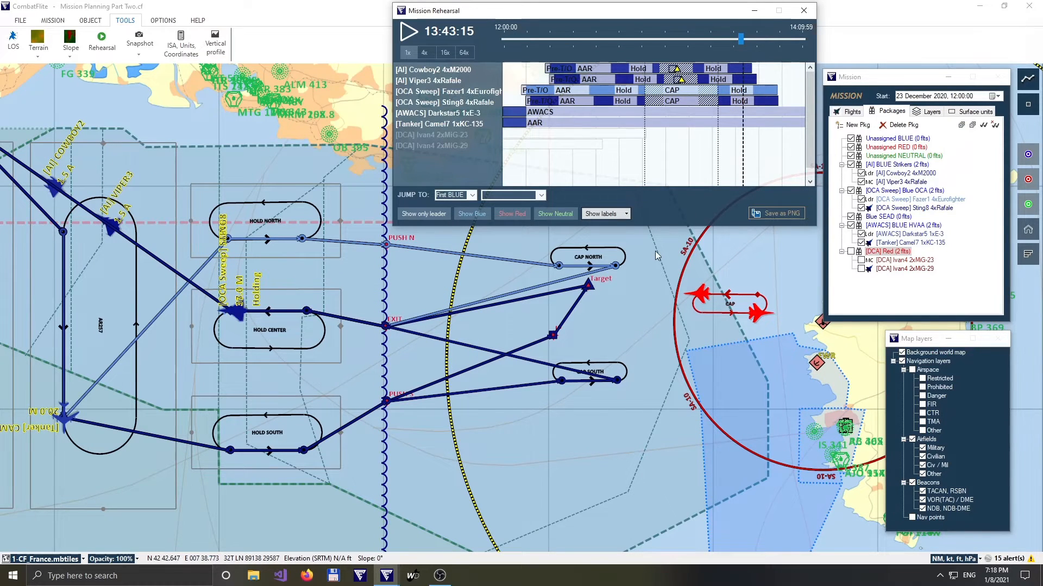
Inspect the Cowboy2 M2000 flight's IP waypoint details, deselect it and return to the Mission Rehearsal window.
{"action": "left_click", "coordinate": [544, 338]}
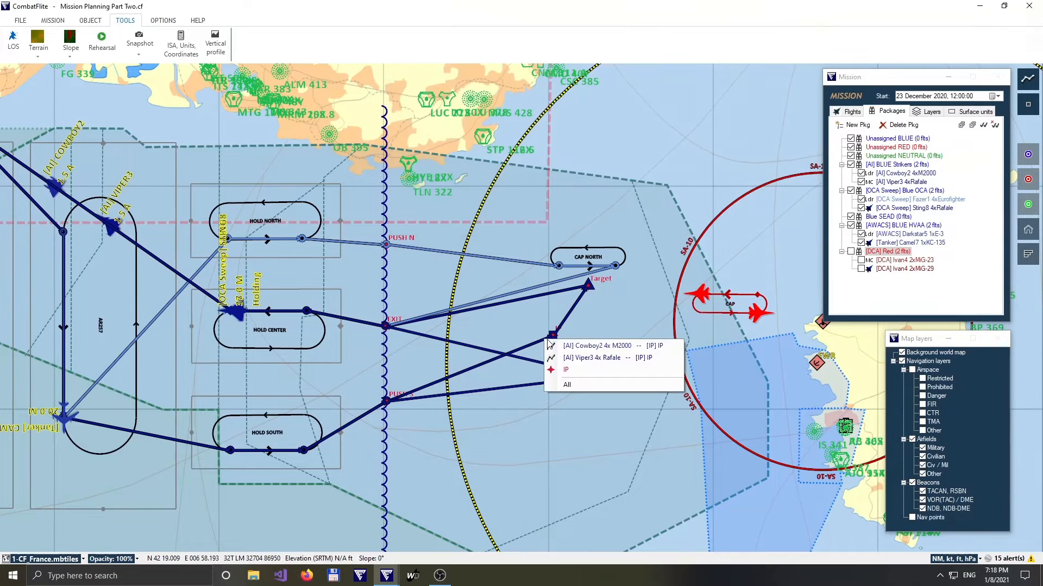
{"action": "left_click", "coordinate": [576, 349]}
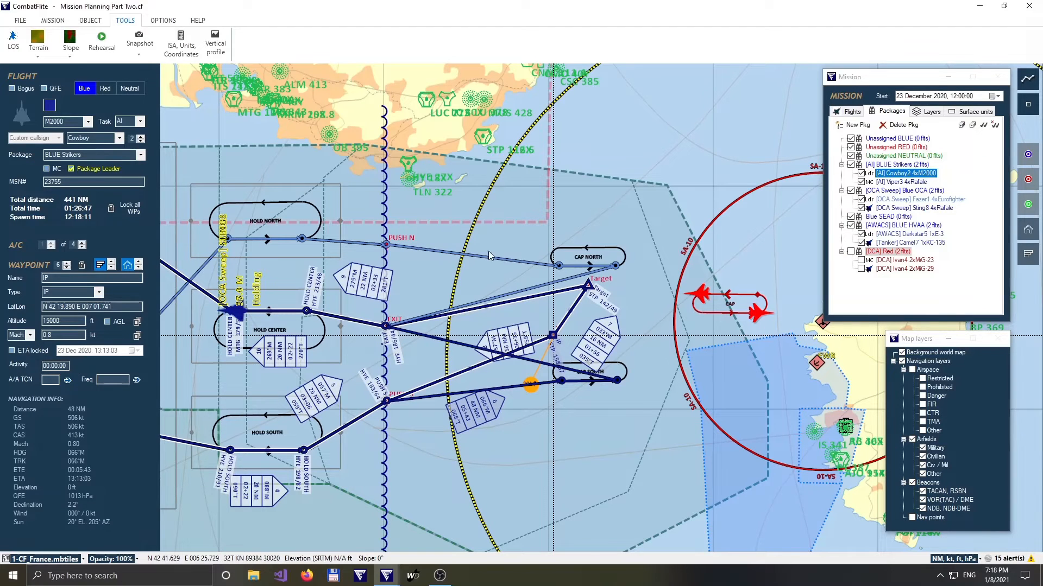
{"action": "left_click", "coordinate": [576, 233]}
{"action": "key", "text": "alt+Tab"}
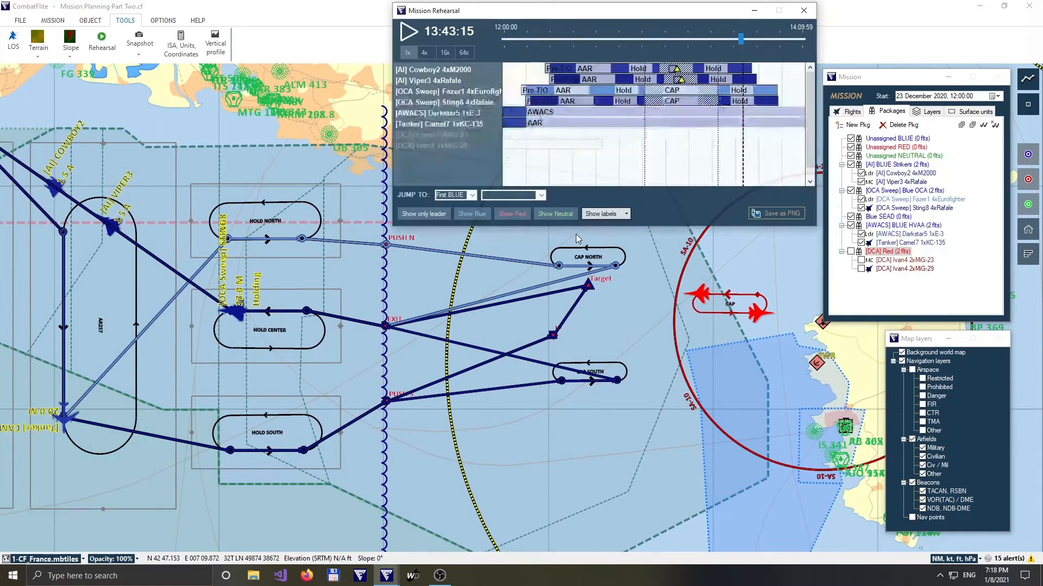
Jump the rehearsal to the first BLUE flight's IP and to the first BLUE flight's CAP.
{"action": "left_click", "coordinate": [472, 195]}
{"action": "left_click", "coordinate": [542, 194]}
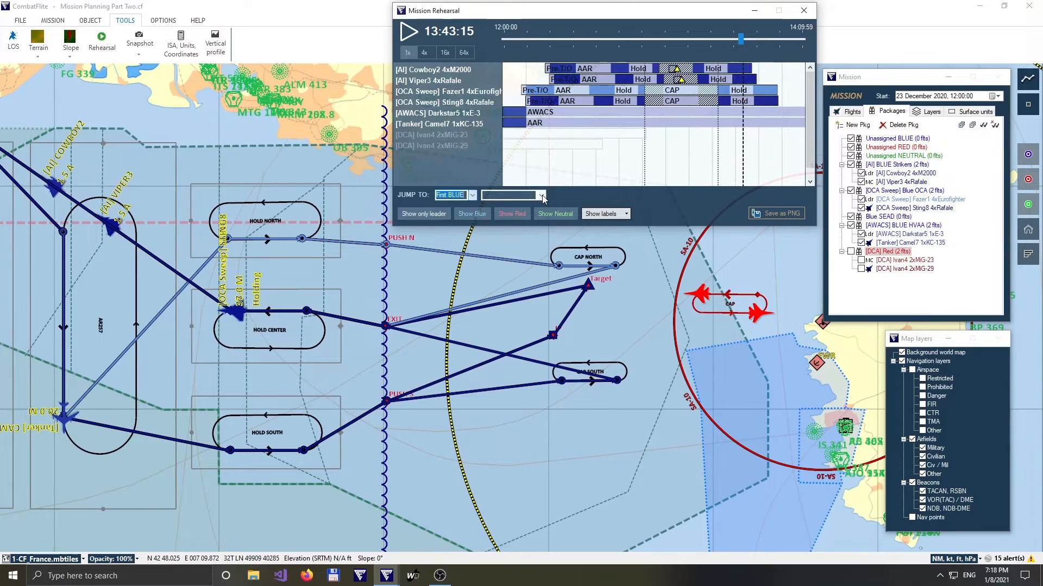
{"action": "left_click", "coordinate": [542, 194]}
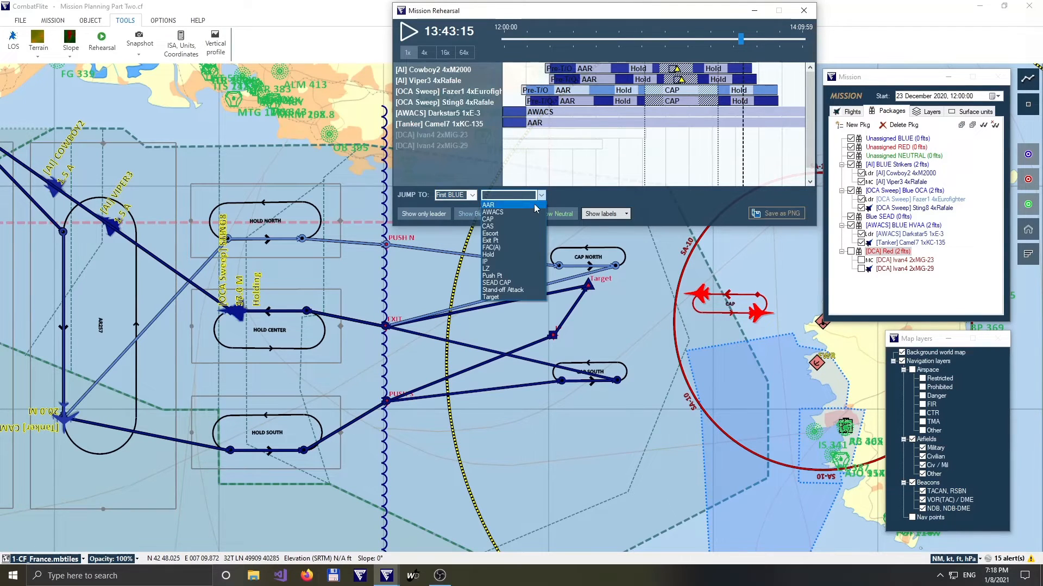
{"action": "left_click", "coordinate": [504, 261]}
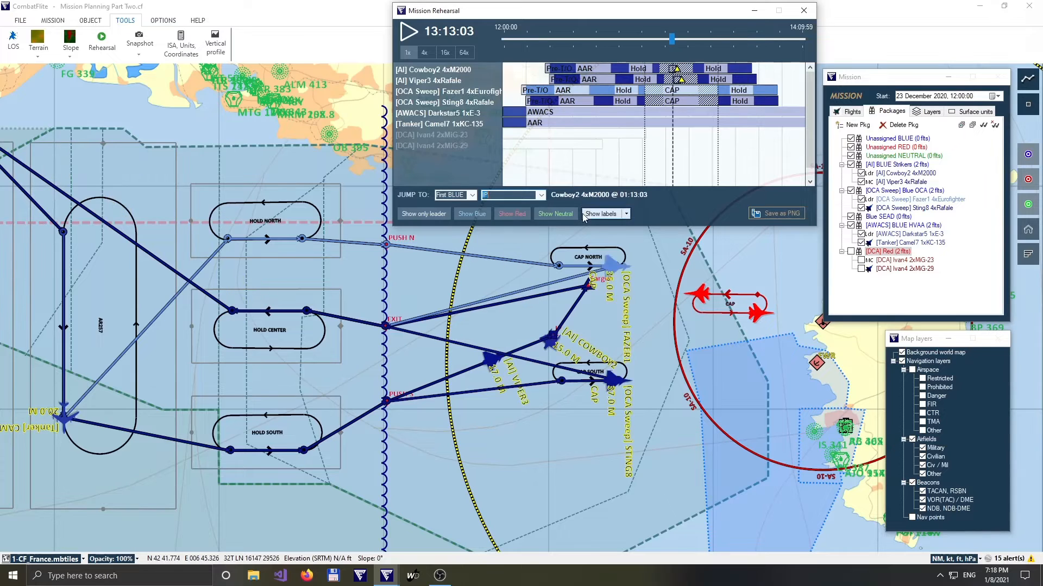
{"action": "left_click", "coordinate": [541, 195]}
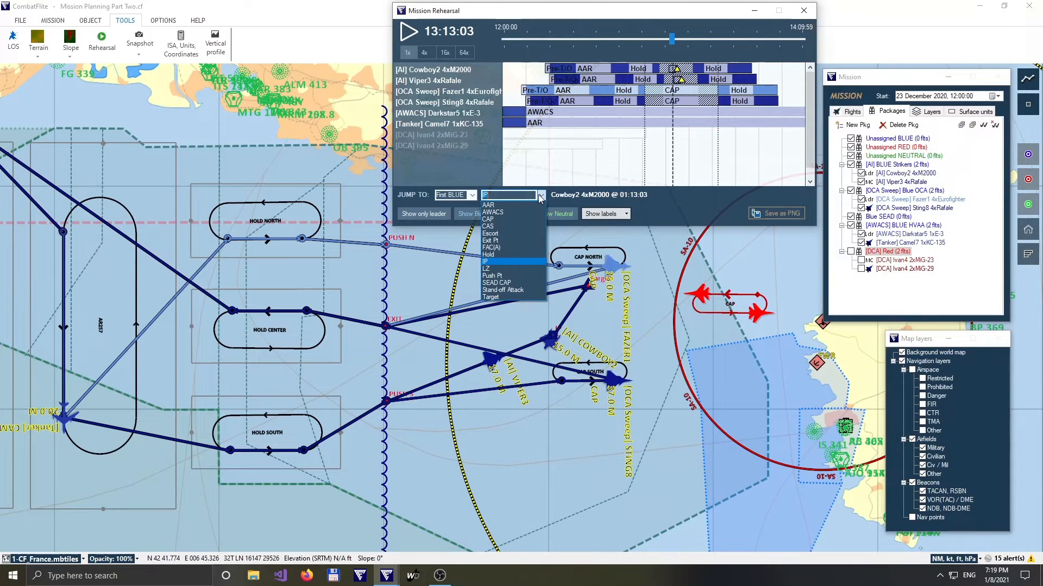
{"action": "left_click", "coordinate": [521, 219]}
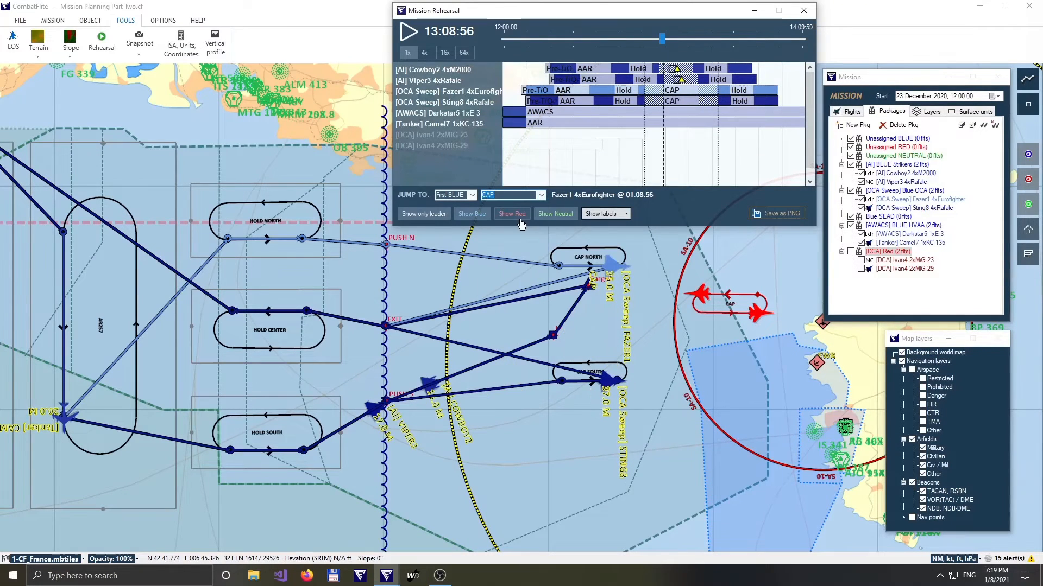
Switch the rehearsal jump to Last BLUE and go to the last flight's Exit Pt.
{"action": "left_click", "coordinate": [474, 195]}
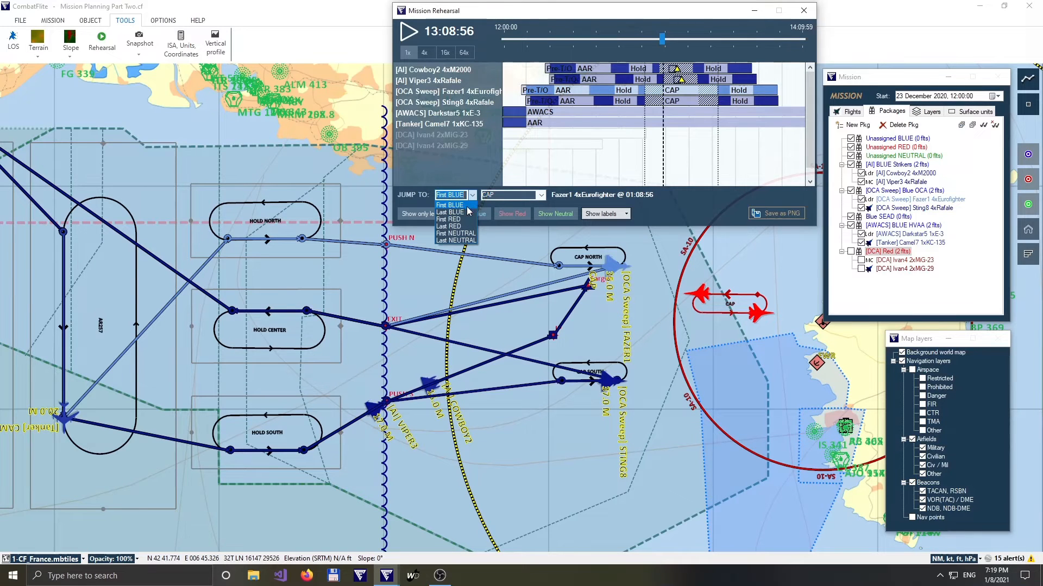
{"action": "left_click", "coordinate": [470, 216]}
{"action": "left_click", "coordinate": [541, 195]}
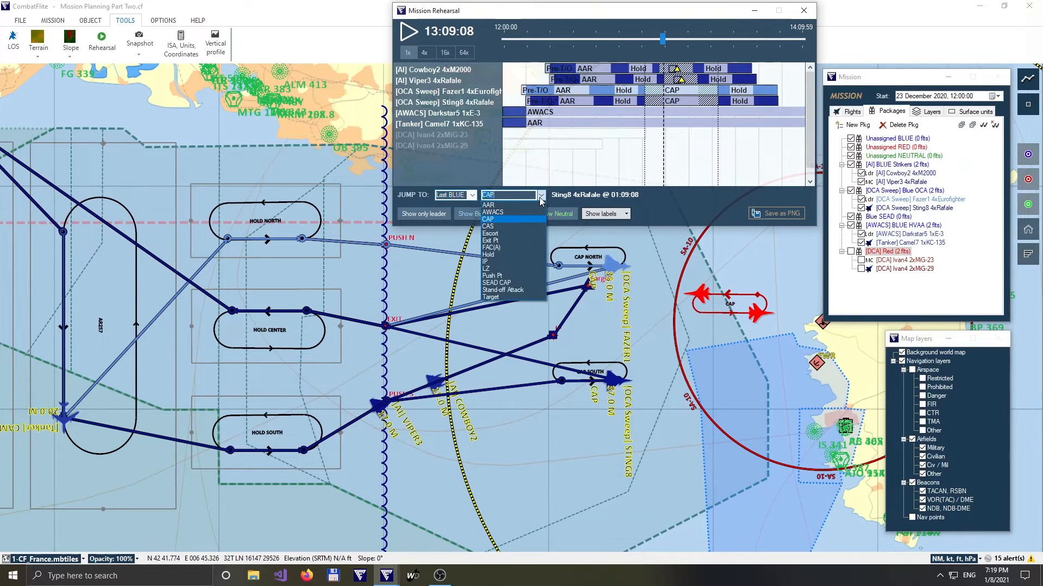
{"action": "left_click", "coordinate": [516, 238]}
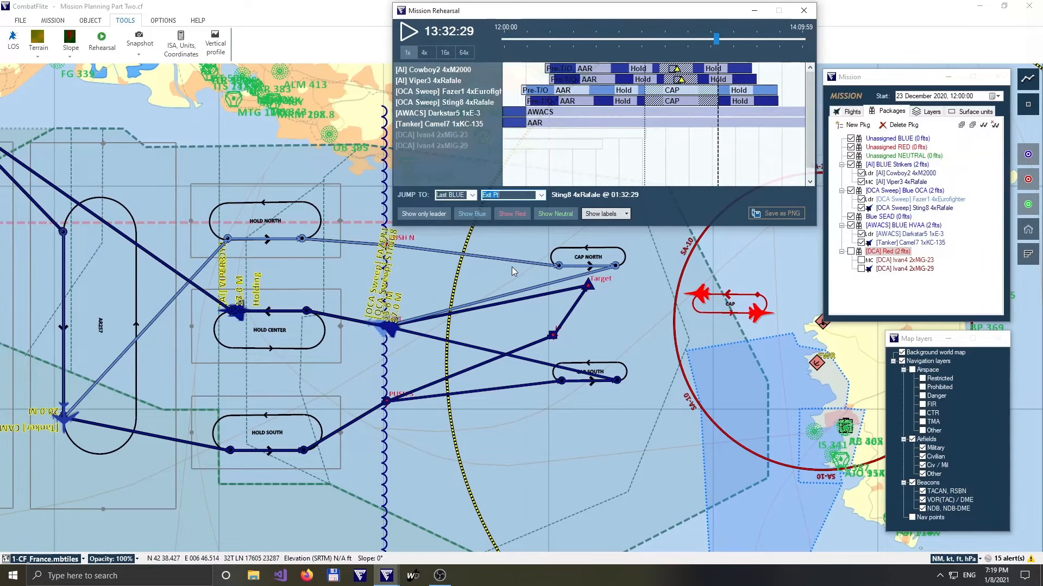
Hide and restore the Blue flights and the Red flights in the rehearsal timeline.
{"action": "left_click", "coordinate": [483, 217]}
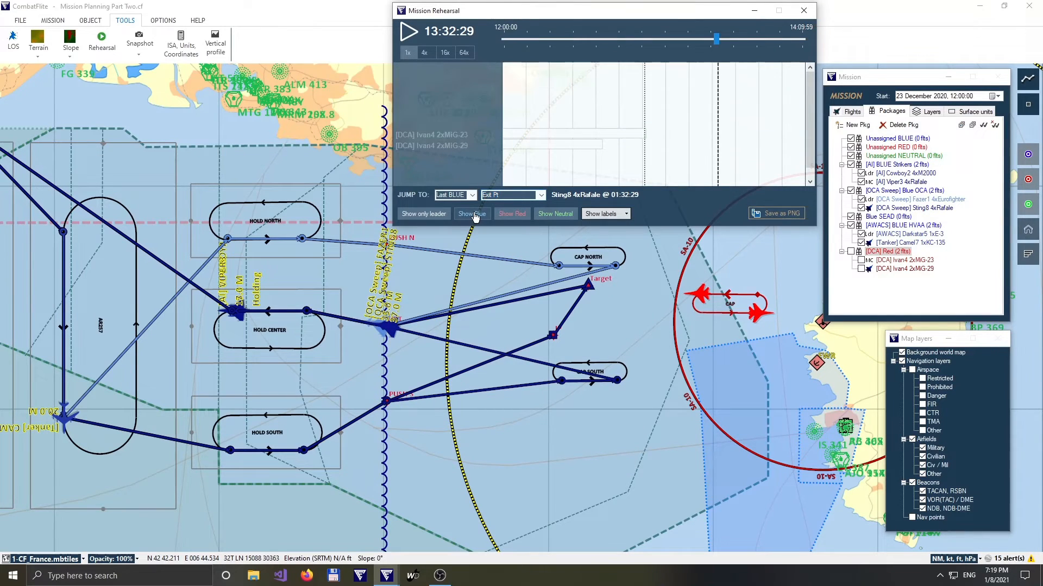
{"action": "left_click", "coordinate": [482, 217]}
{"action": "left_click", "coordinate": [518, 218]}
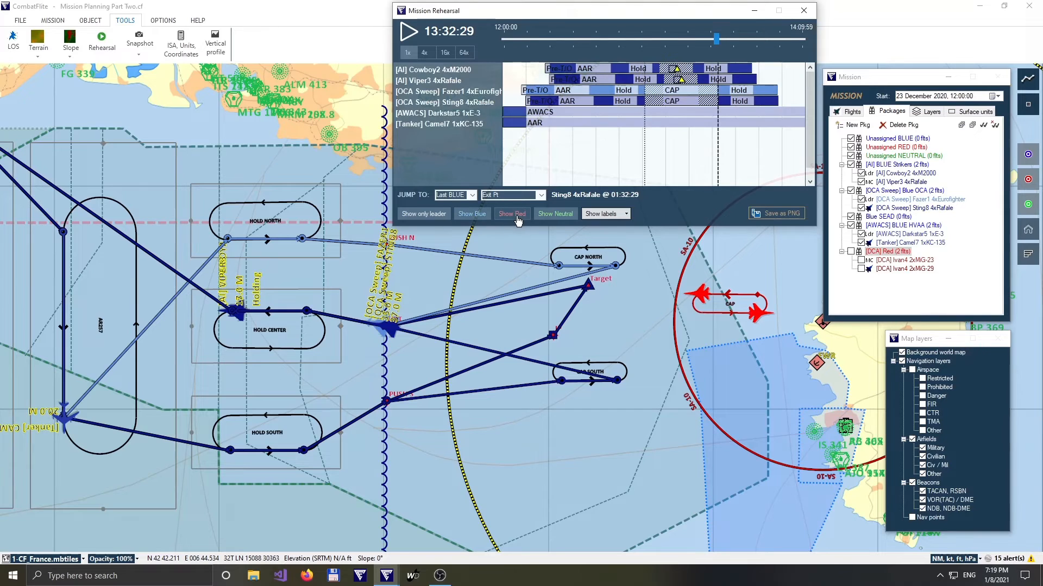
{"action": "left_click", "coordinate": [518, 219]}
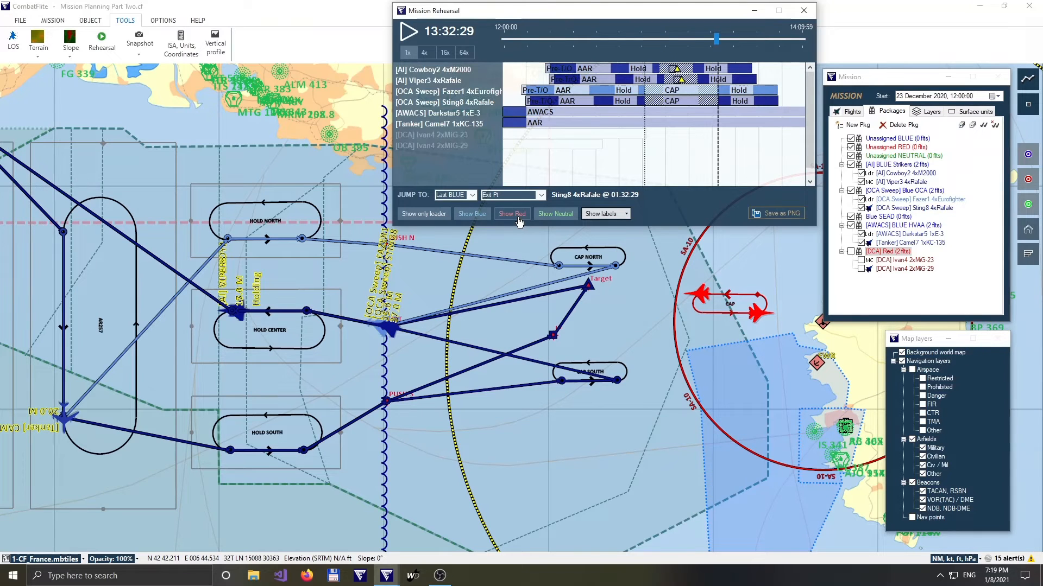
Display all aircraft of each flight in the rehearsal and limit the aircraft labels to Callsign only.
{"action": "left_click", "coordinate": [438, 216]}
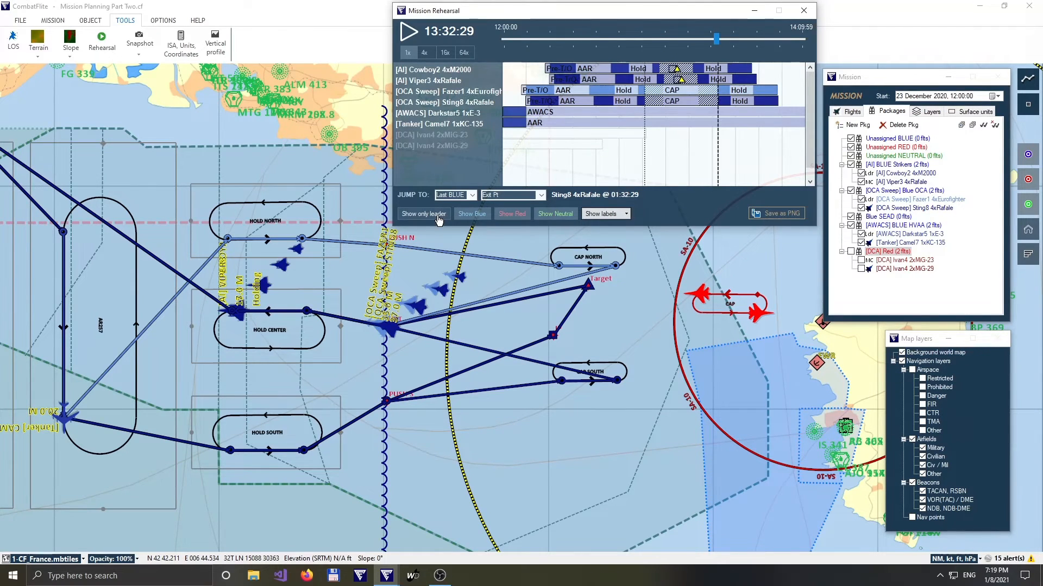
{"action": "left_click", "coordinate": [628, 214]}
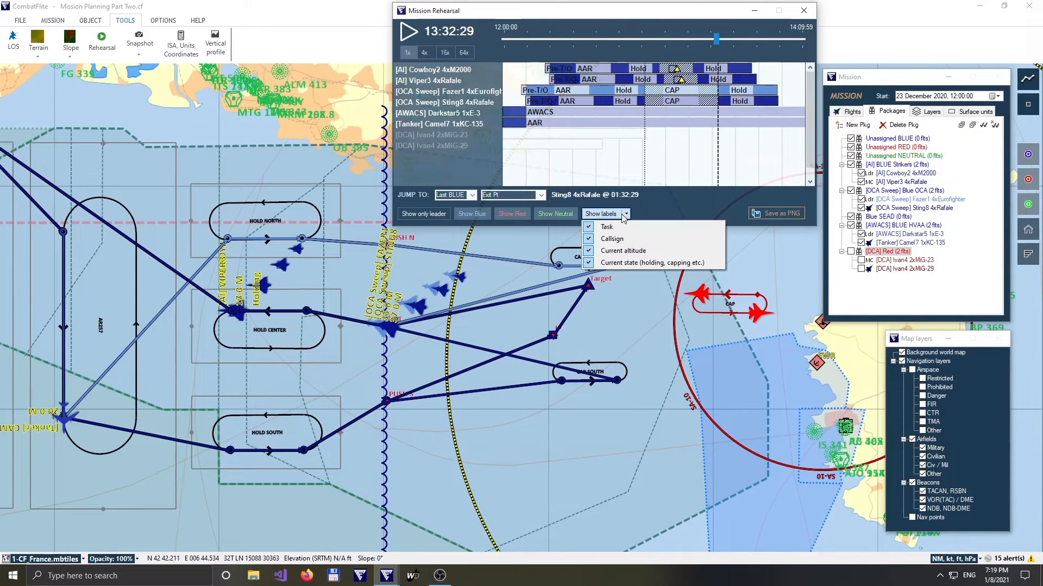
{"action": "left_click", "coordinate": [622, 250]}
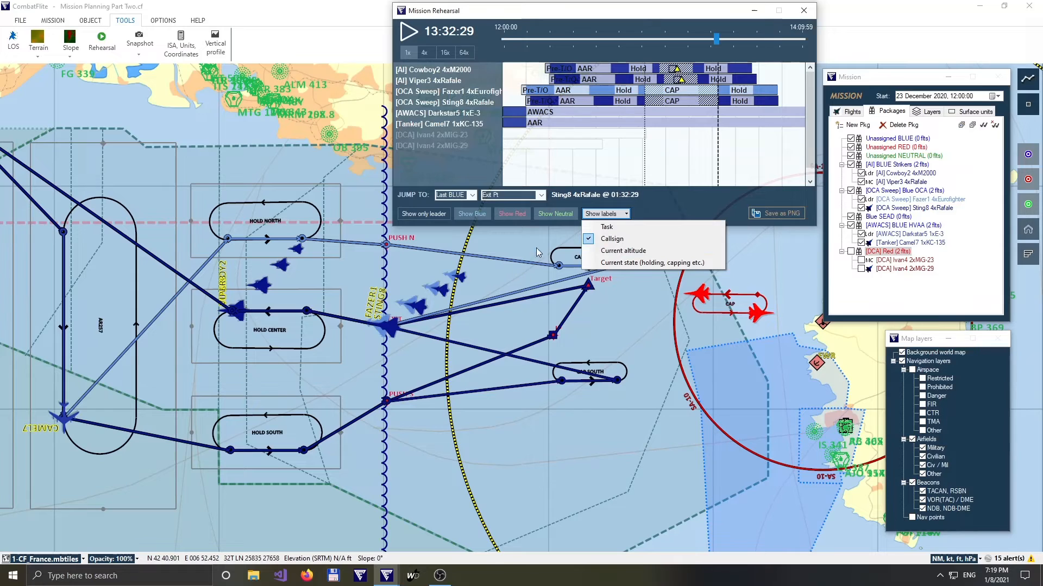
{"action": "left_click", "coordinate": [624, 215]}
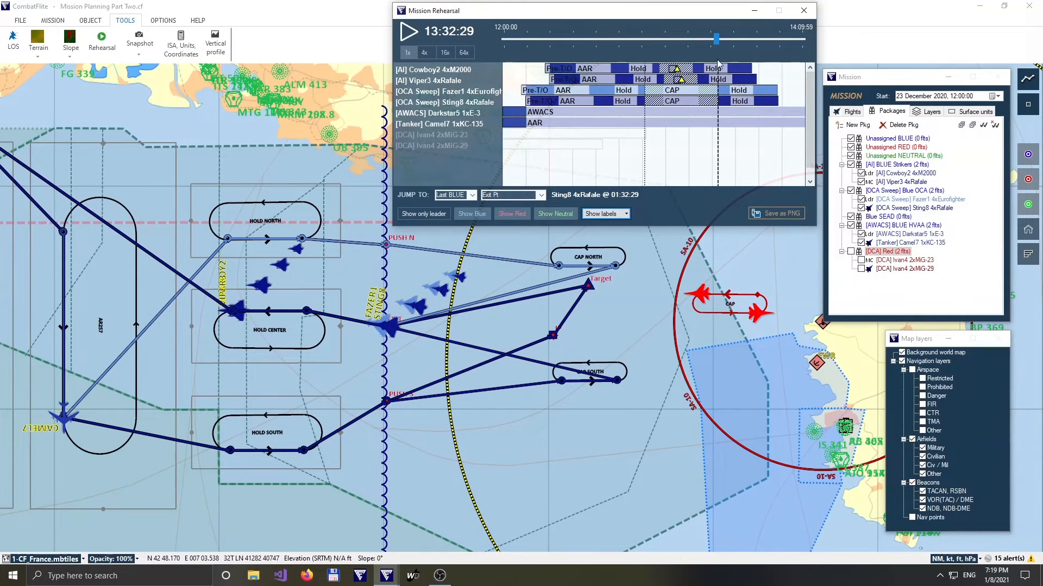
Move the rehearsal time back to 13:08:26 and show only the flight leaders again.
{"action": "left_click_drag", "start_coordinate": [716, 39], "coordinate": [662, 39]}
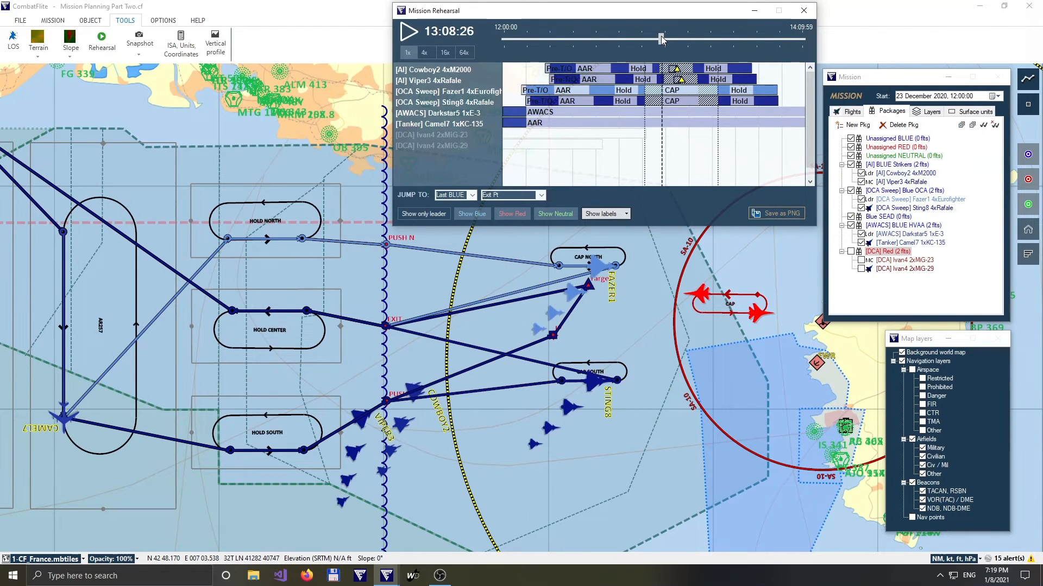
{"action": "left_click", "coordinate": [421, 215]}
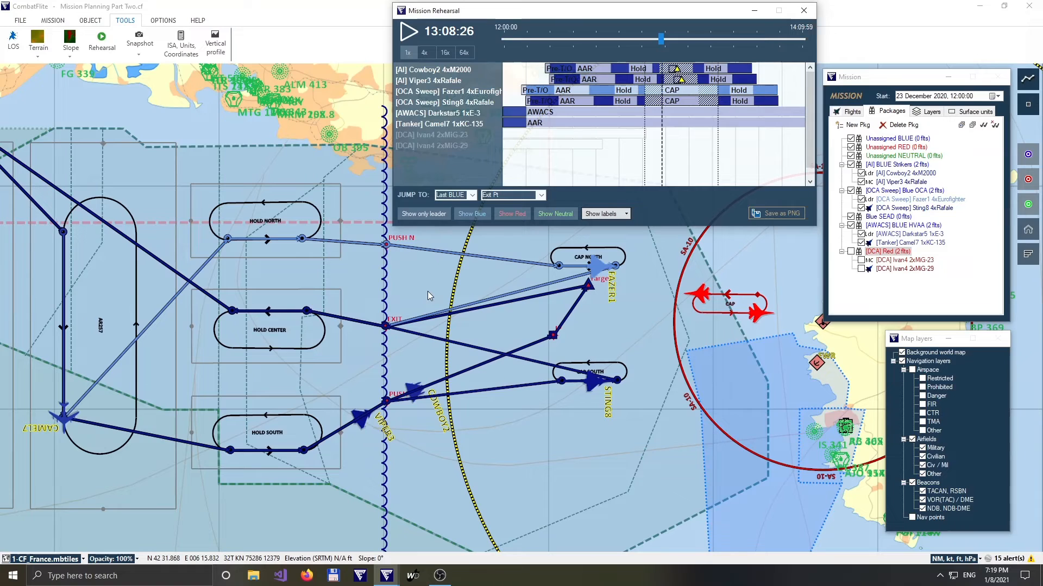
Hide the flight routes on the map and return to the Mission Rehearsal window.
{"action": "left_click", "coordinate": [1029, 81]}
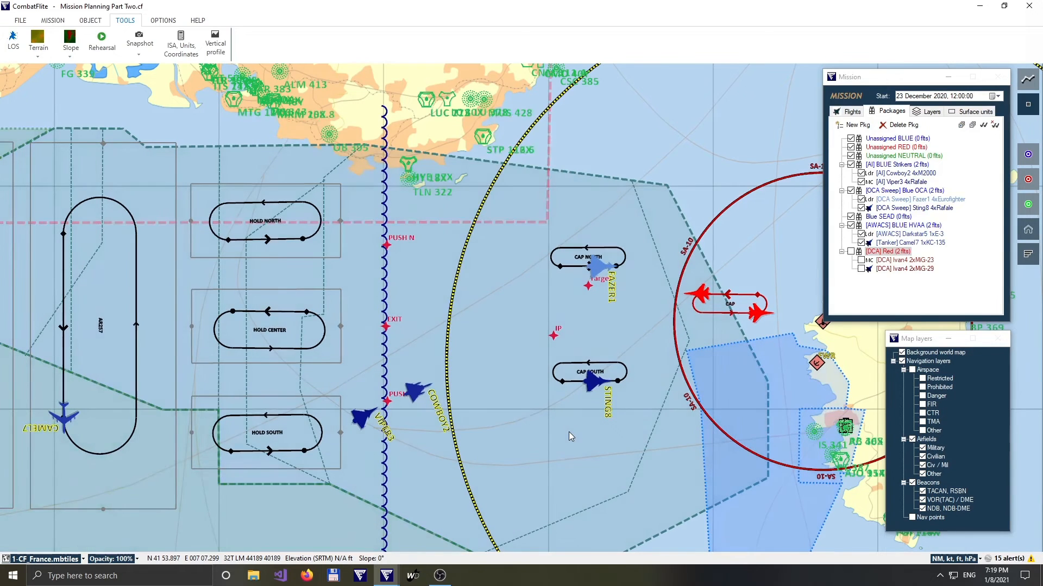
{"action": "key", "text": "alt+Tab"}
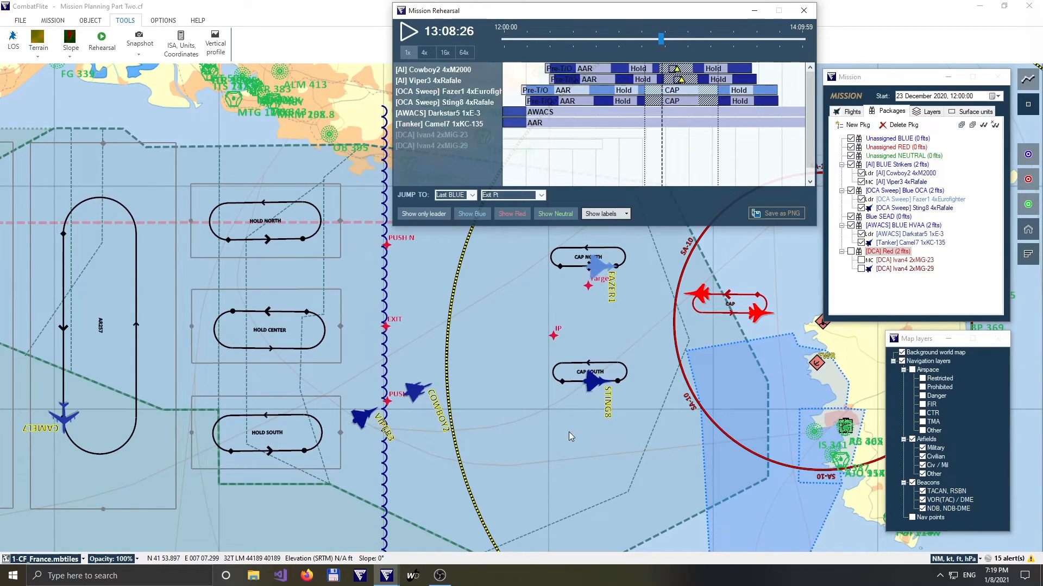